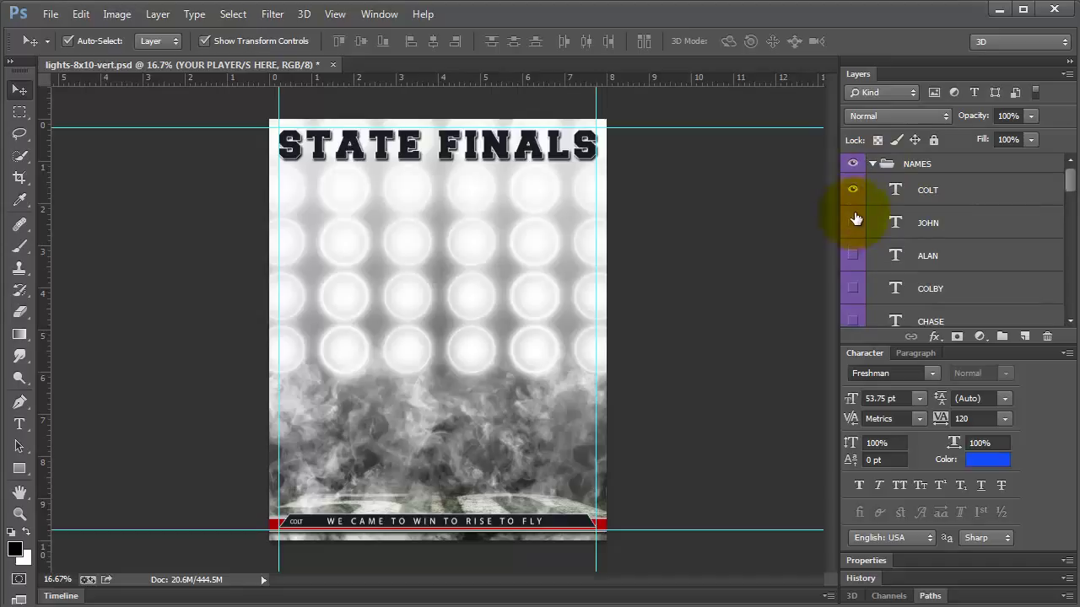
# Show all the hidden player name text layers in the NAMES group and hide the "we came to win to rise to fly" layer.
pyautogui.click(852, 223)
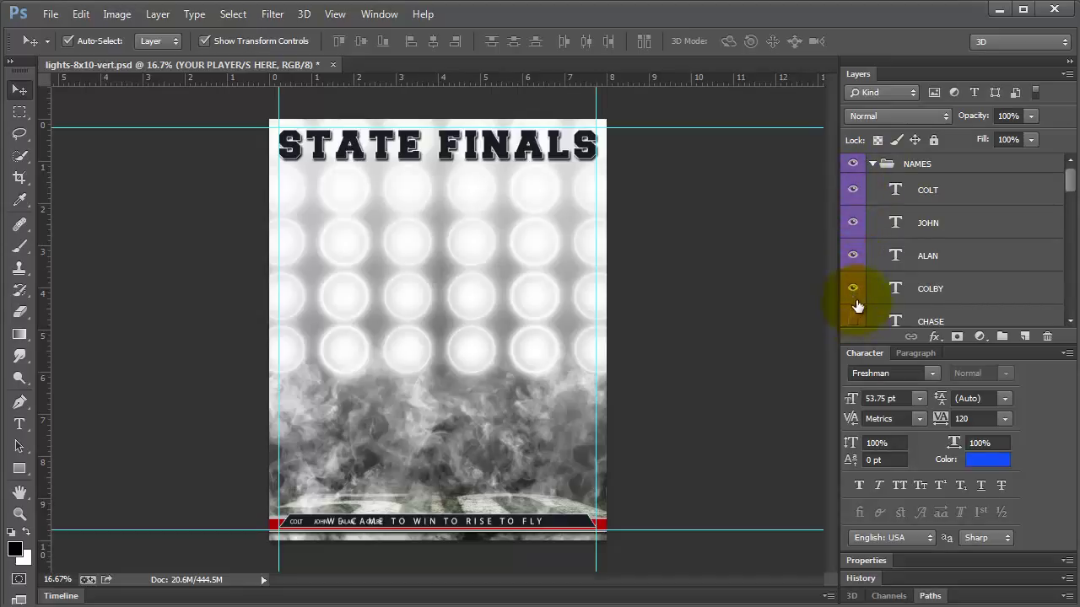
pyautogui.scroll(-1, 865, 295)
pyautogui.click(853, 285)
pyautogui.scroll(-2, 856, 269)
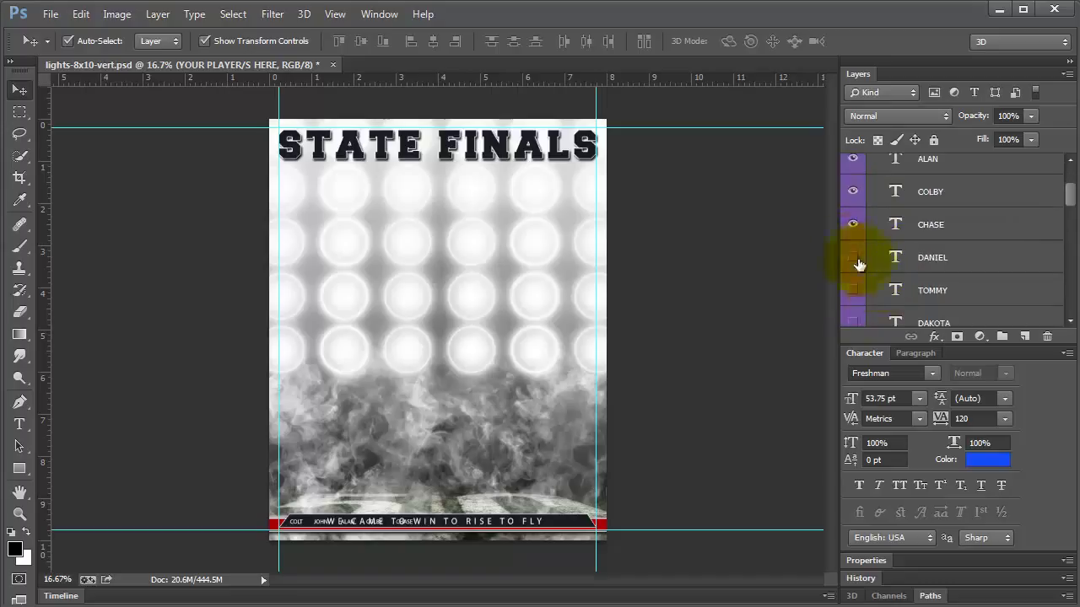
pyautogui.click(851, 261)
pyautogui.scroll(-1, 851, 279)
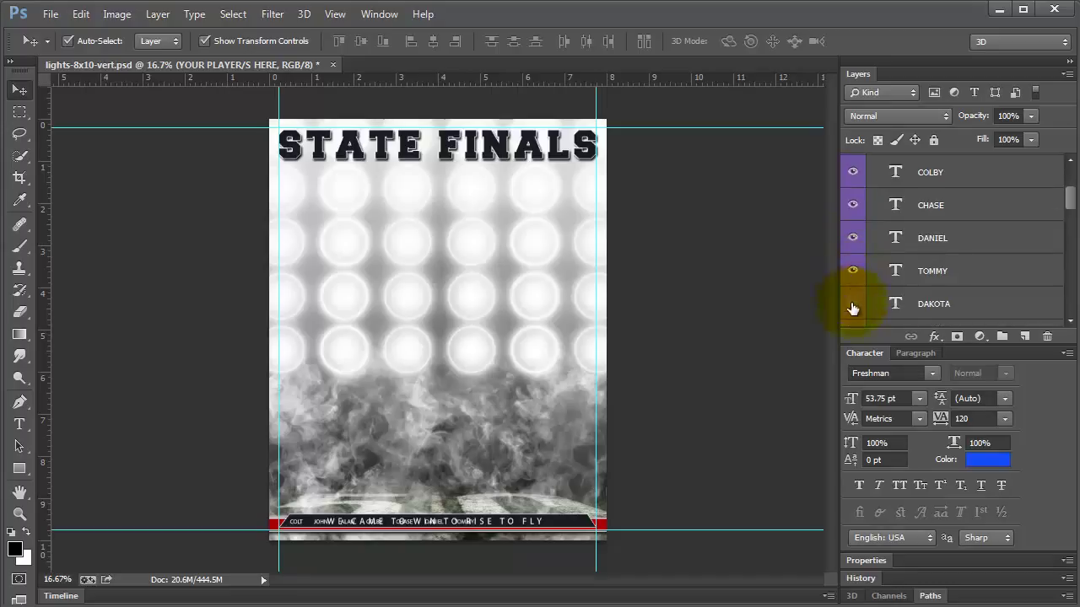
pyautogui.click(853, 309)
pyautogui.scroll(-1, 865, 300)
pyautogui.click(850, 302)
pyautogui.scroll(-2, 878, 304)
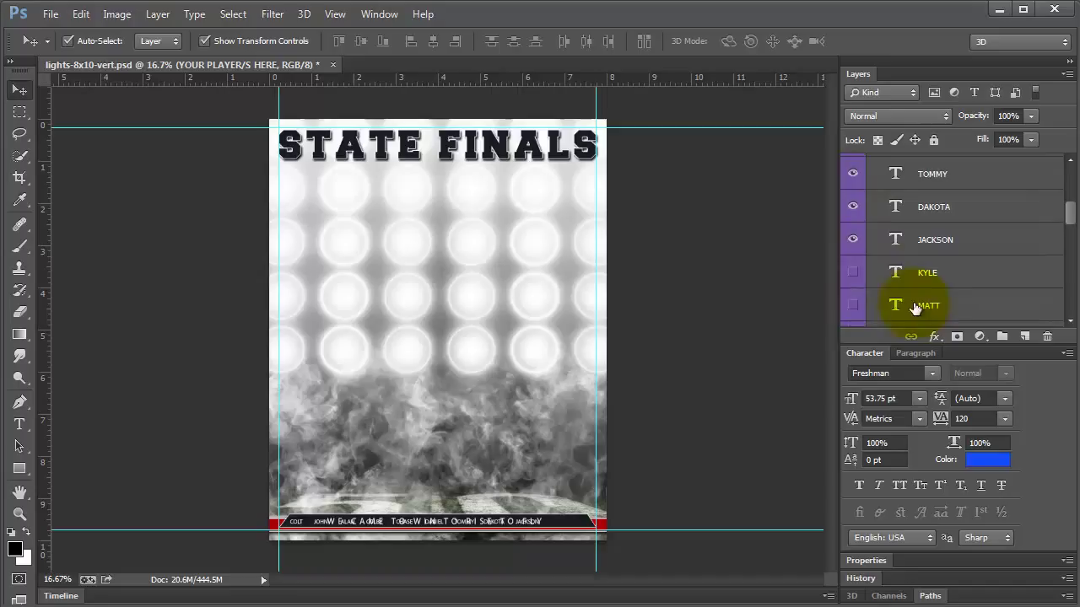
pyautogui.click(852, 284)
pyautogui.scroll(-1, 856, 282)
pyautogui.click(853, 272)
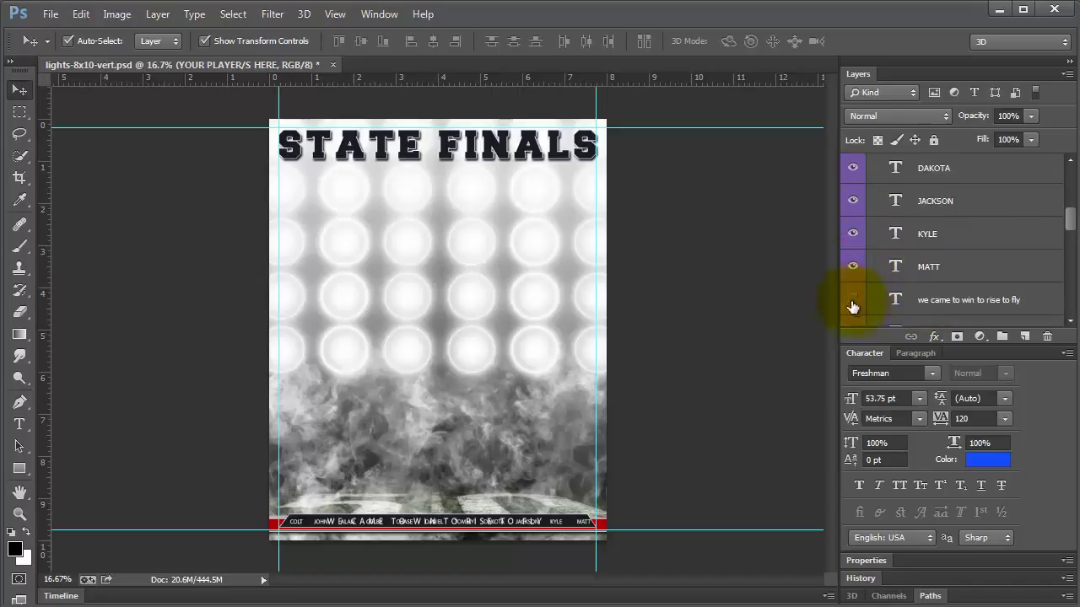
pyautogui.click(853, 306)
# Select all the player name layers and distribute them evenly by their horizontal centers along the bottom banner.
pyautogui.scroll(8, 964, 253)
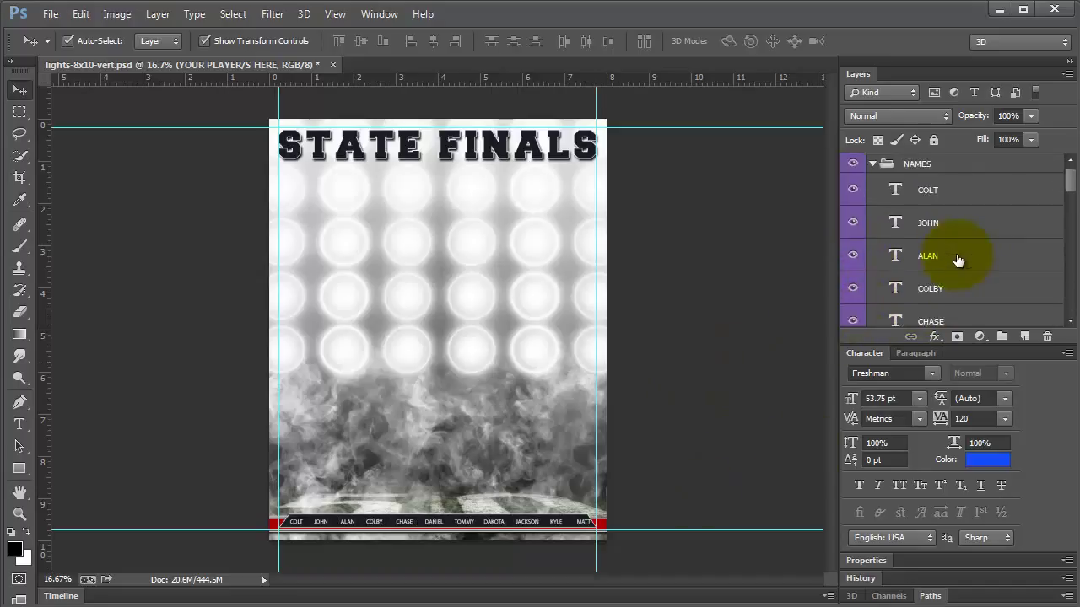
pyautogui.click(981, 190)
pyautogui.scroll(-6, 983, 217)
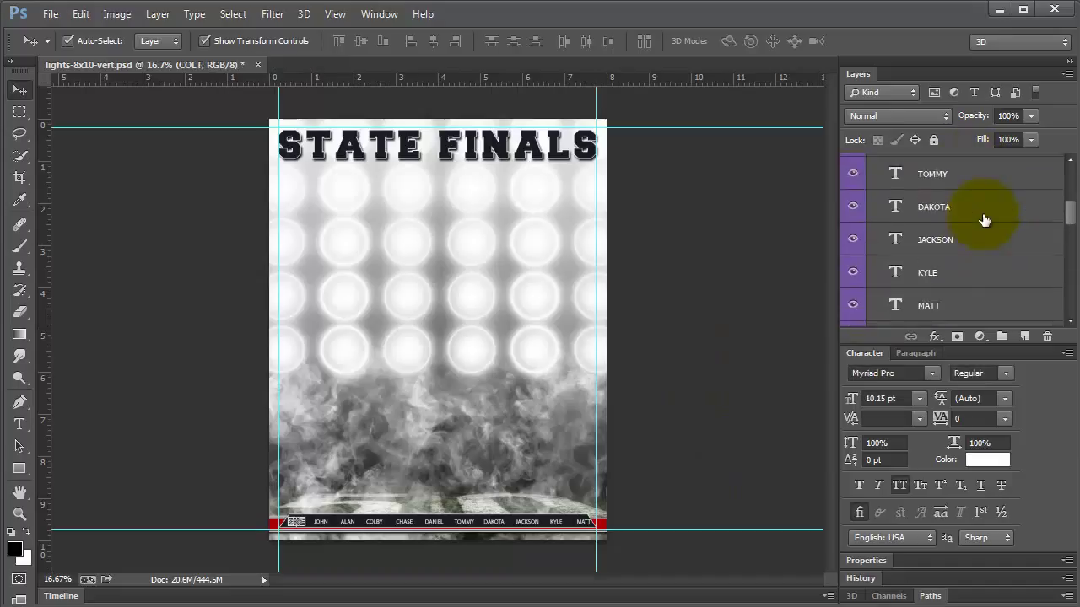
pyautogui.scroll(-3, 984, 224)
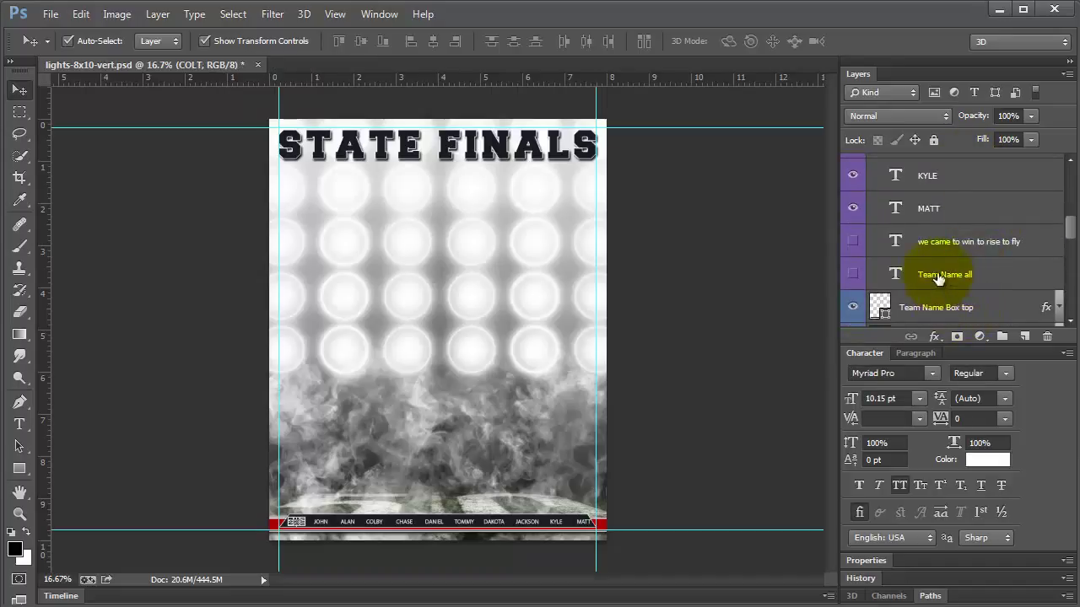
pyautogui.keyDown('shift'); pyautogui.click(931, 217); pyautogui.keyUp('shift')
pyautogui.scroll(7, 941, 217)
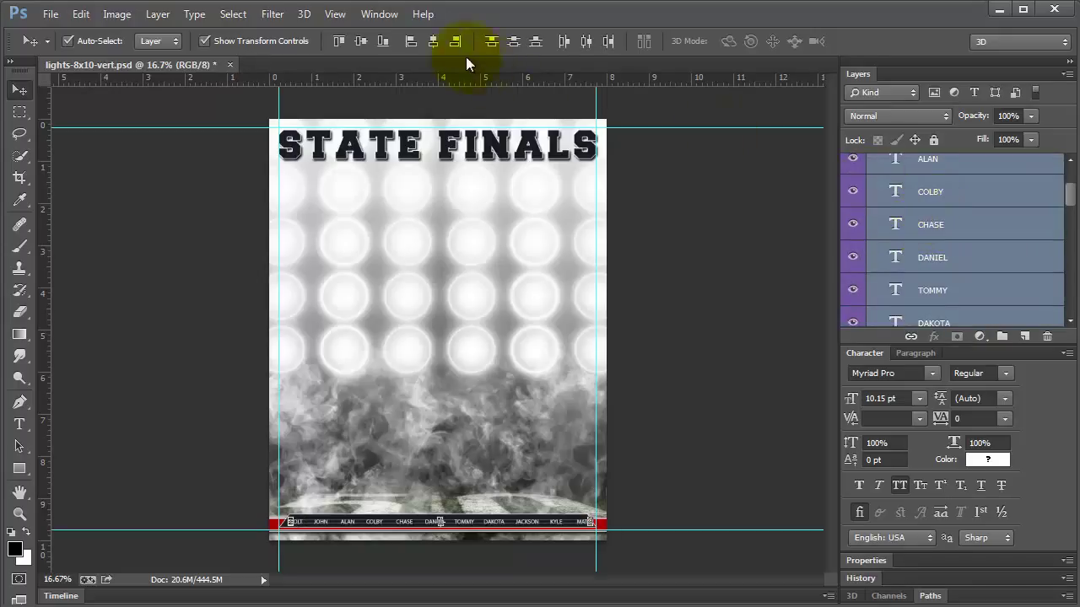
pyautogui.click(586, 43)
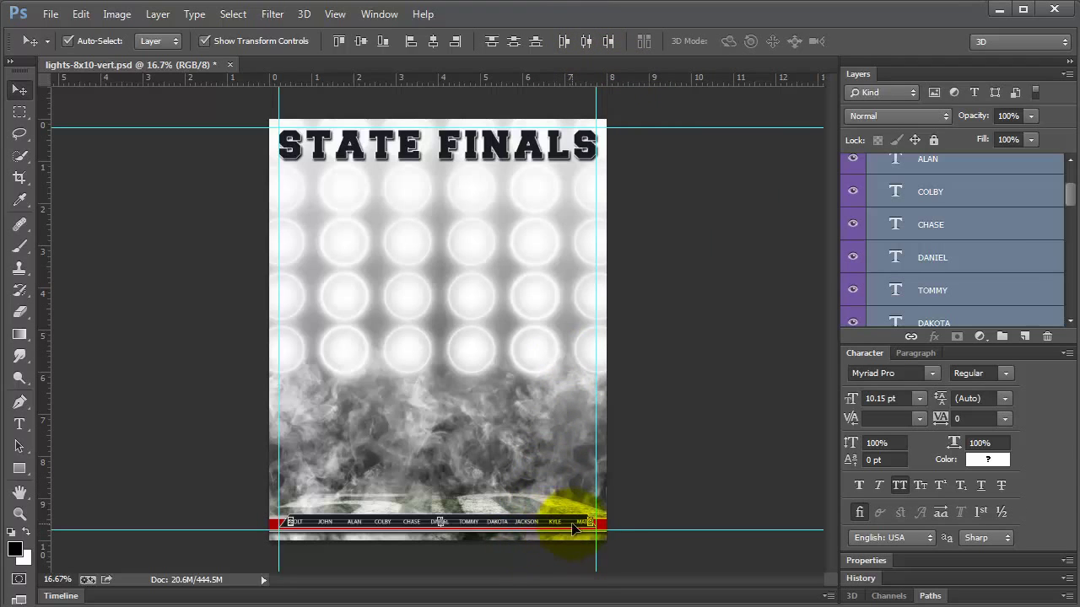
# Nudge the last player name slightly inward on the banner and redistribute all the name layers by horizontal centers.
pyautogui.scroll(-3, 939, 270)
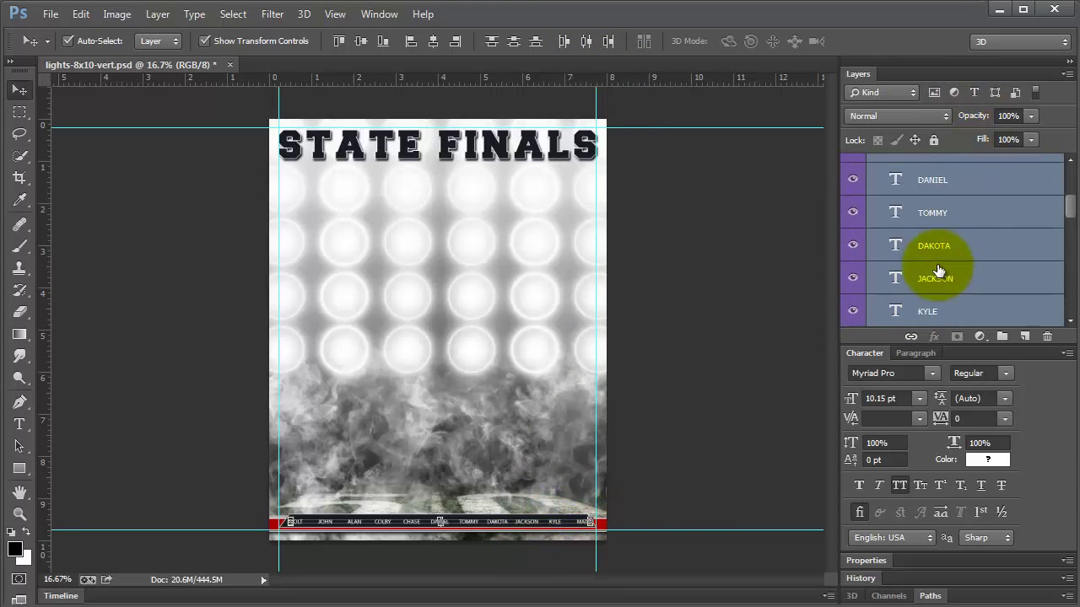
pyautogui.scroll(-2, 939, 270)
pyautogui.click(940, 299)
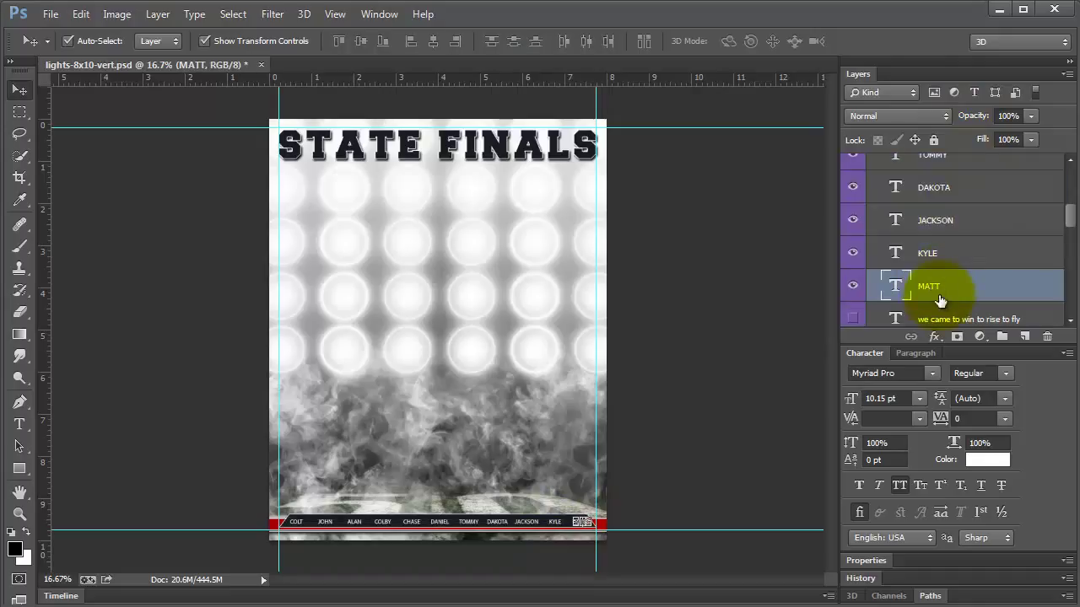
pyautogui.scroll(6, 940, 299)
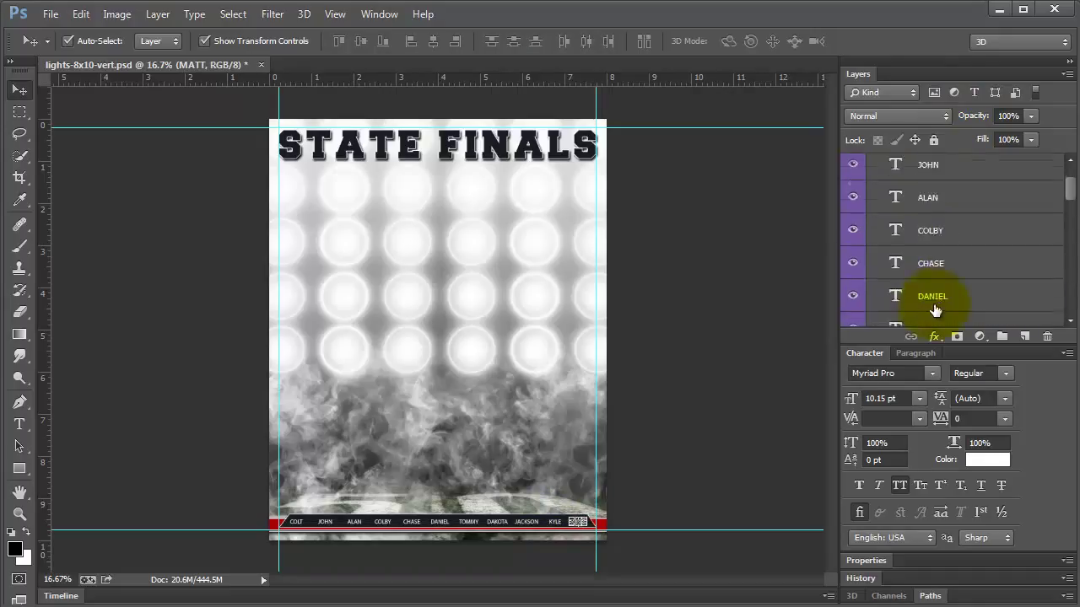
pyautogui.keyDown('shift'); pyautogui.click(964, 198); pyautogui.keyUp('shift')
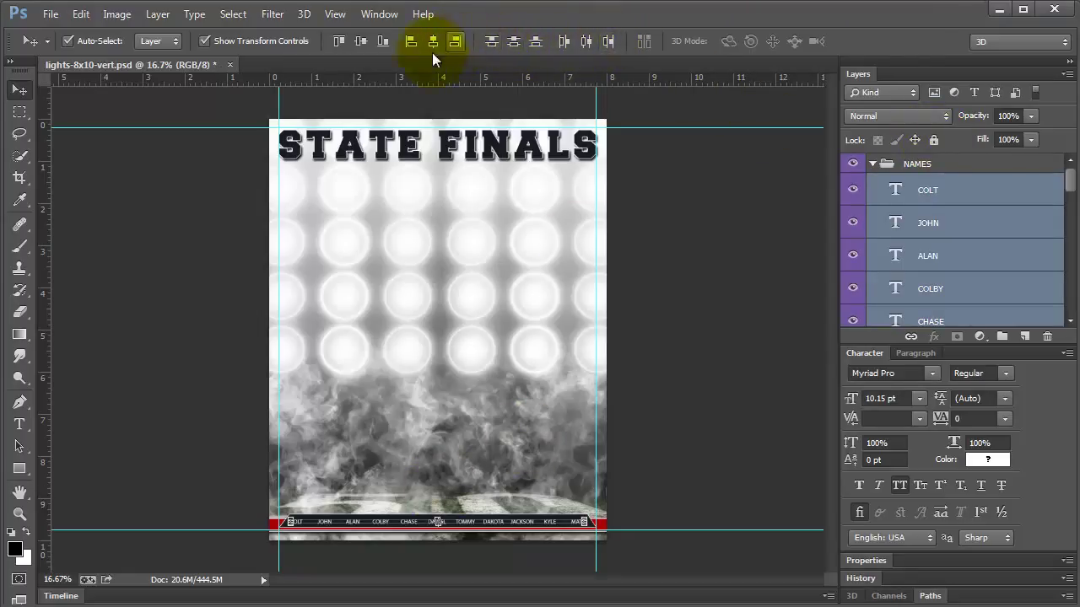
# Preview the "Team Name all" layer, hide it again, and show the "we came to win to rise to fly" layer.
pyautogui.click(953, 199)
pyautogui.scroll(-9, 955, 289)
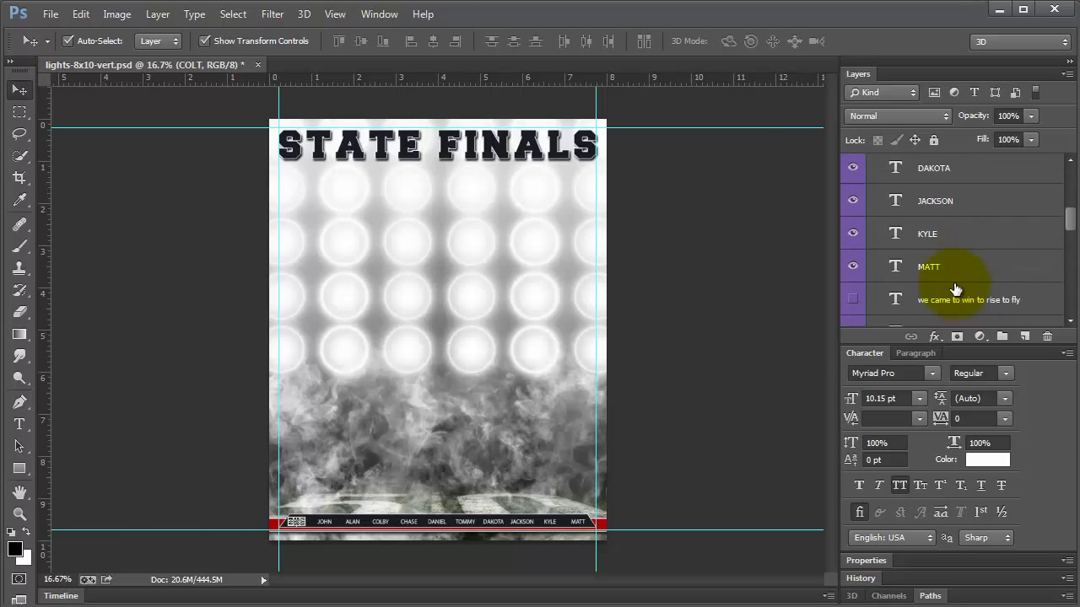
pyautogui.scroll(2, 855, 217)
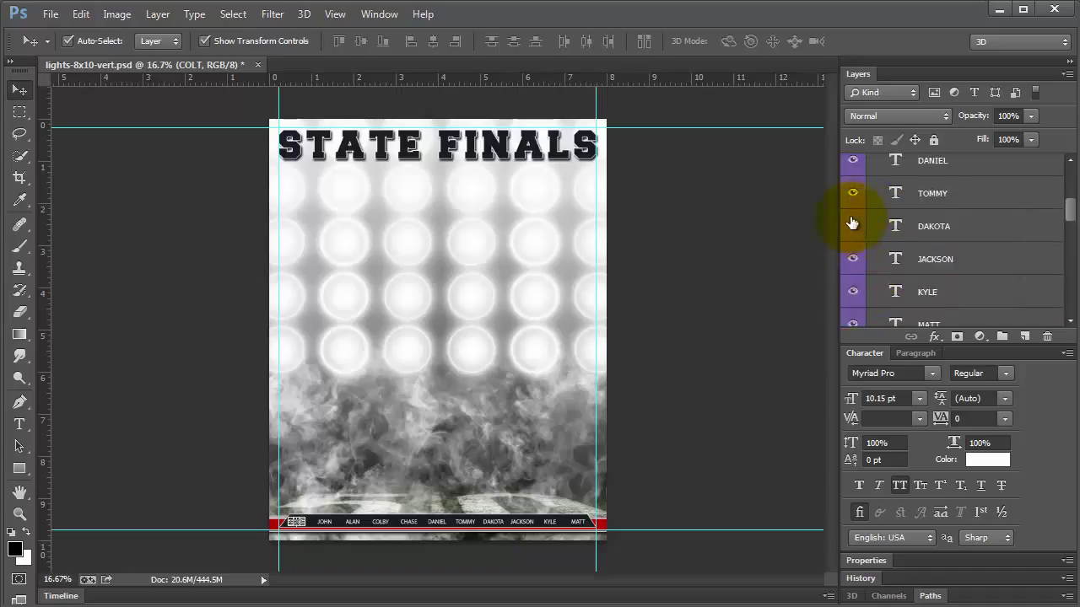
pyautogui.scroll(-3, 869, 253)
pyautogui.click(852, 255)
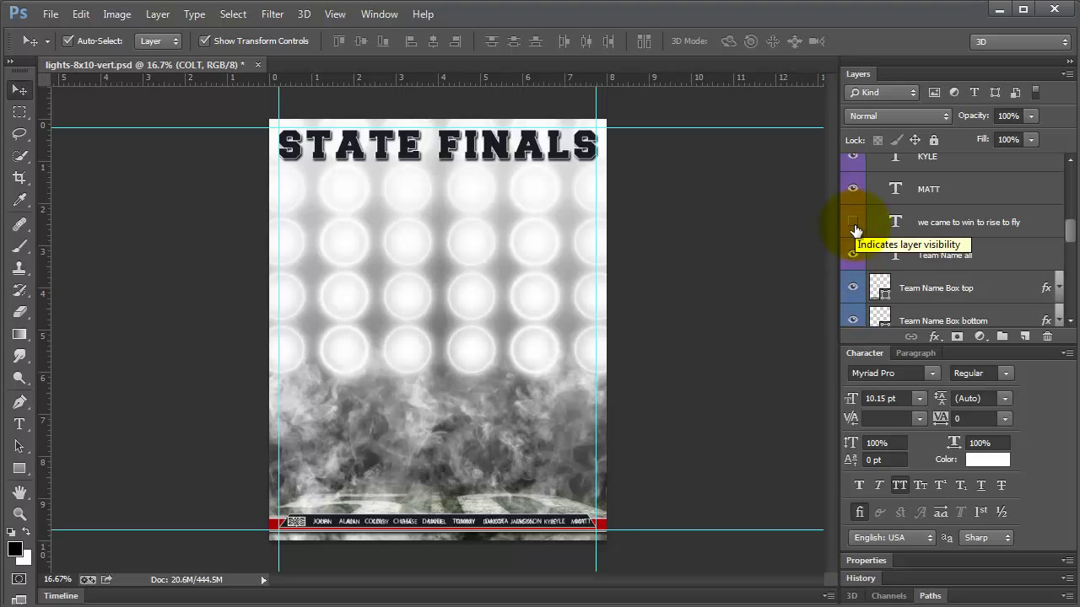
pyautogui.click(850, 252)
pyautogui.click(850, 221)
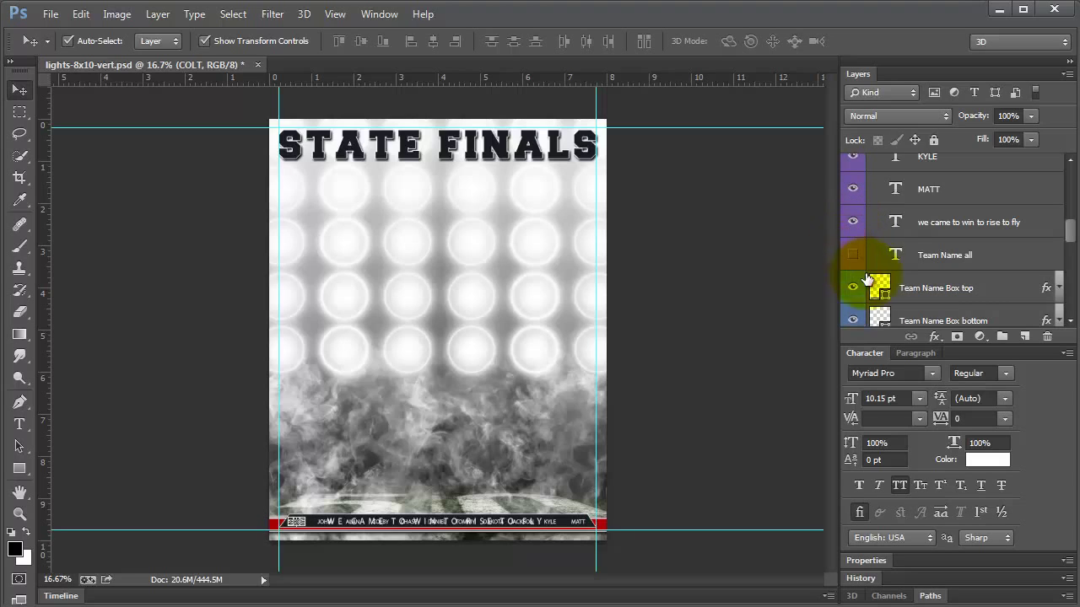
pyautogui.scroll(6, 911, 228)
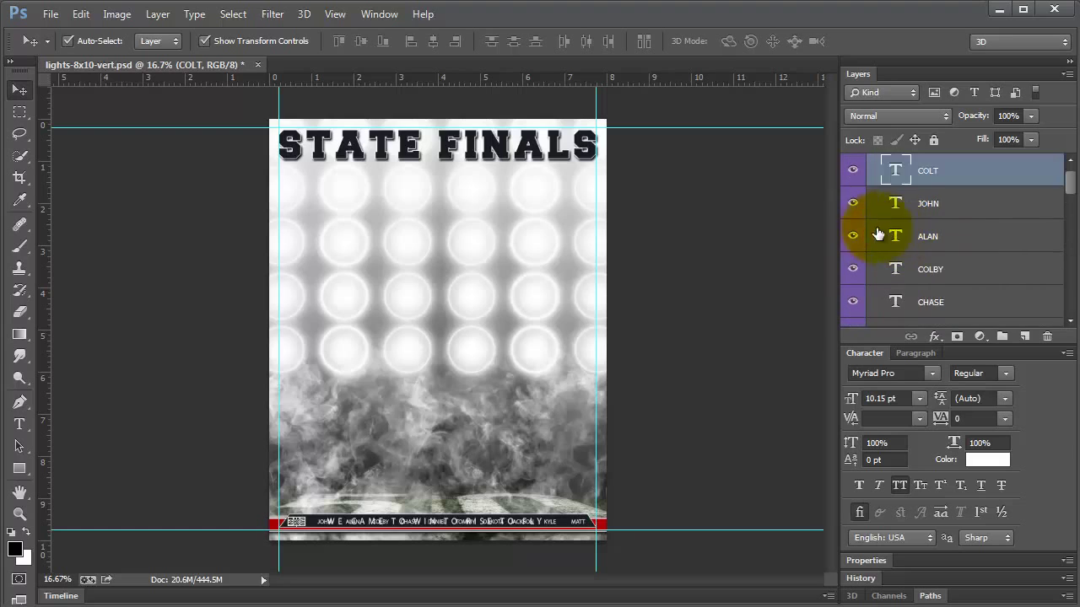
# Display the document history and revert to the original lights-8x10-vert.psd snapshot.
pyautogui.click(379, 14)
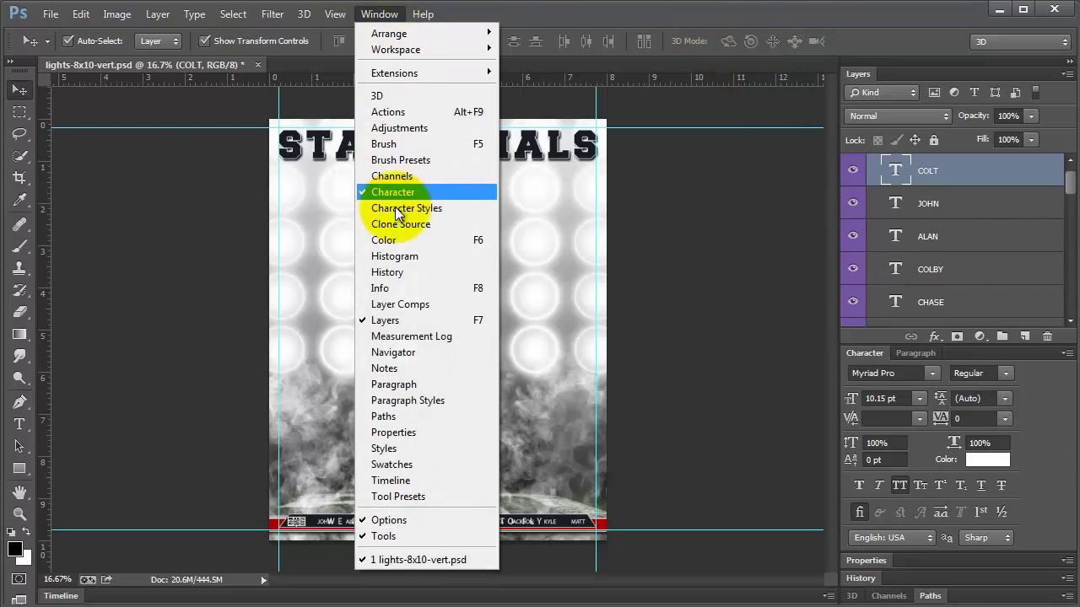
pyautogui.click(388, 273)
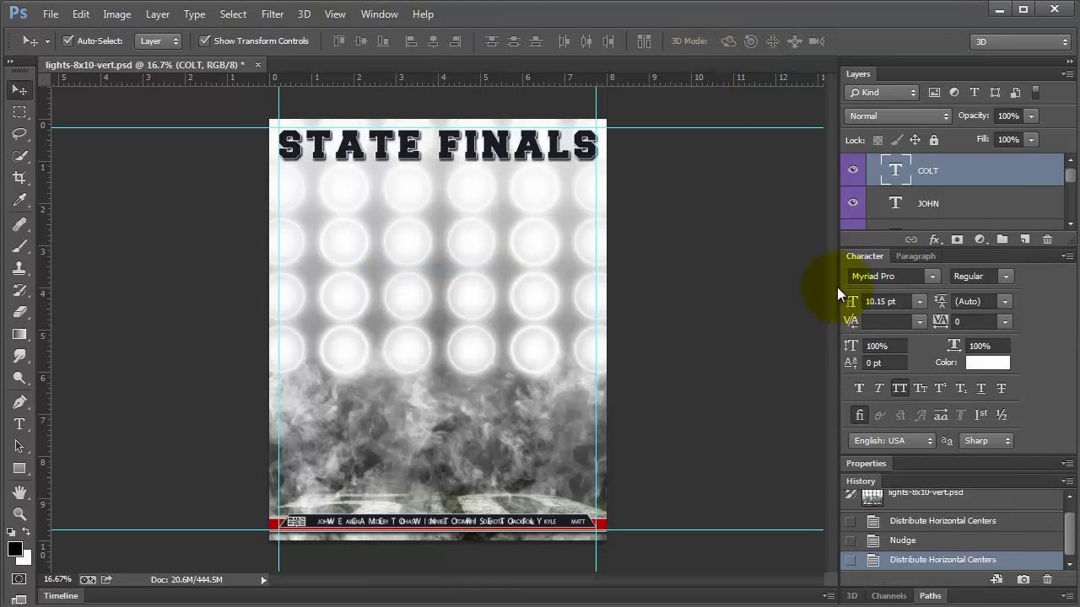
pyautogui.click(944, 505)
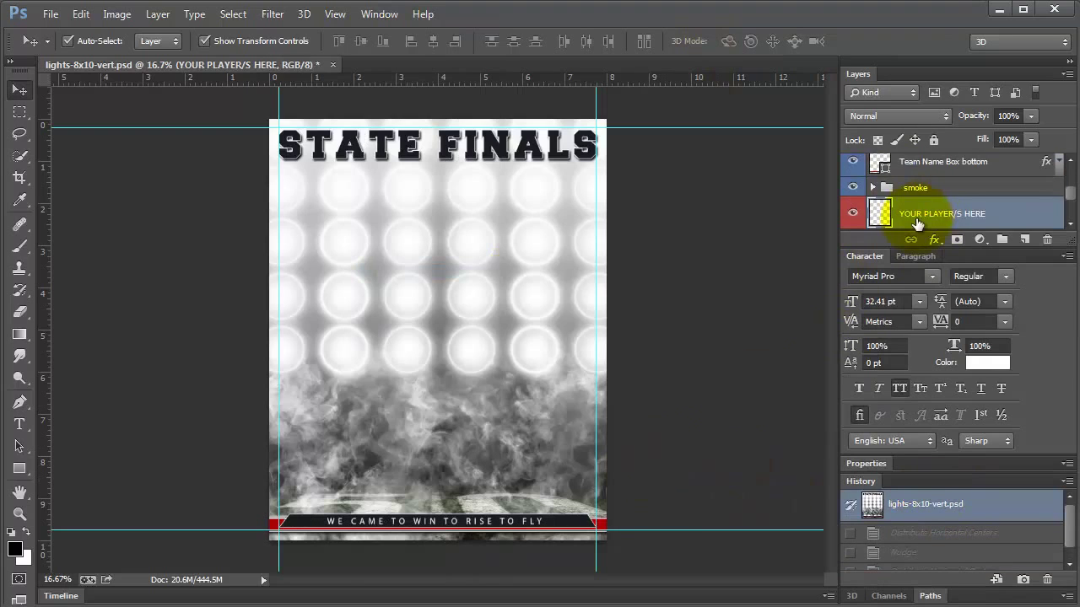
# Select the STATE FINALS title text layer.
pyautogui.scroll(-2, 917, 209)
pyautogui.scroll(-1, 917, 210)
pyautogui.click(917, 182)
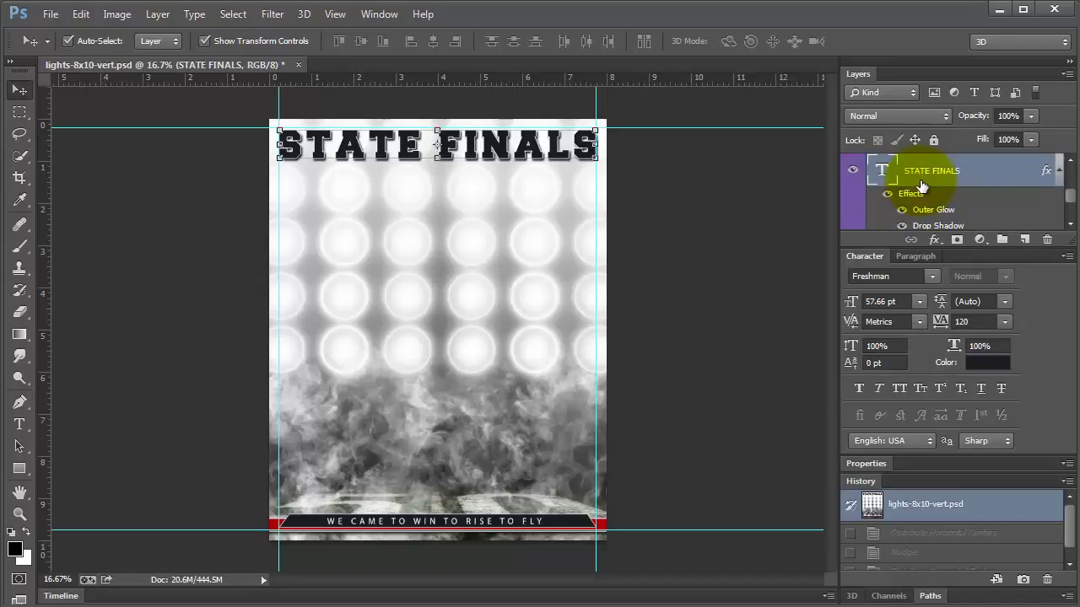
pyautogui.click(885, 179)
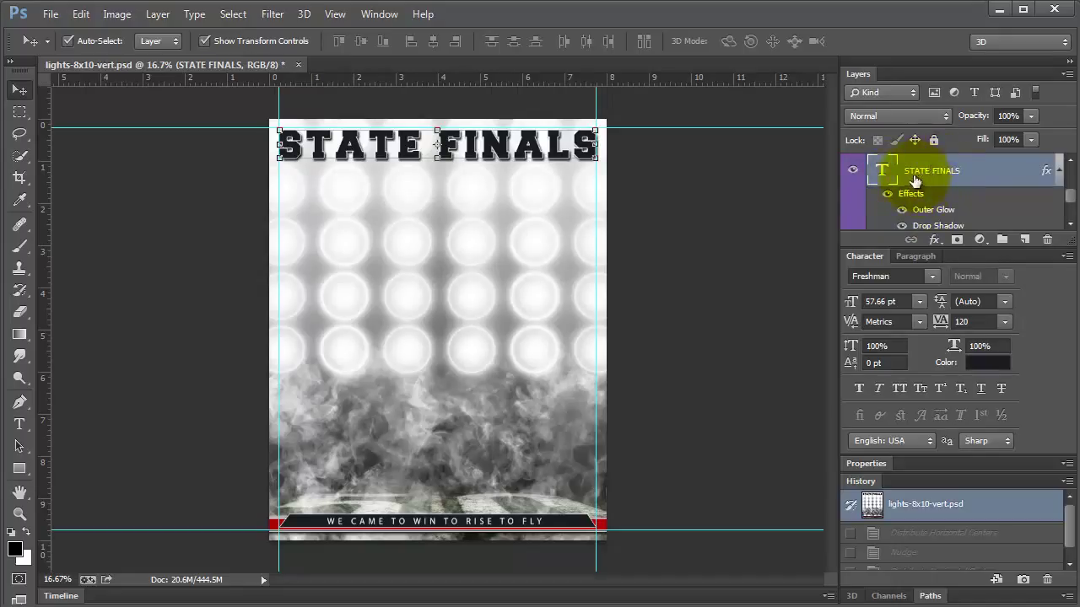
pyautogui.click(934, 203)
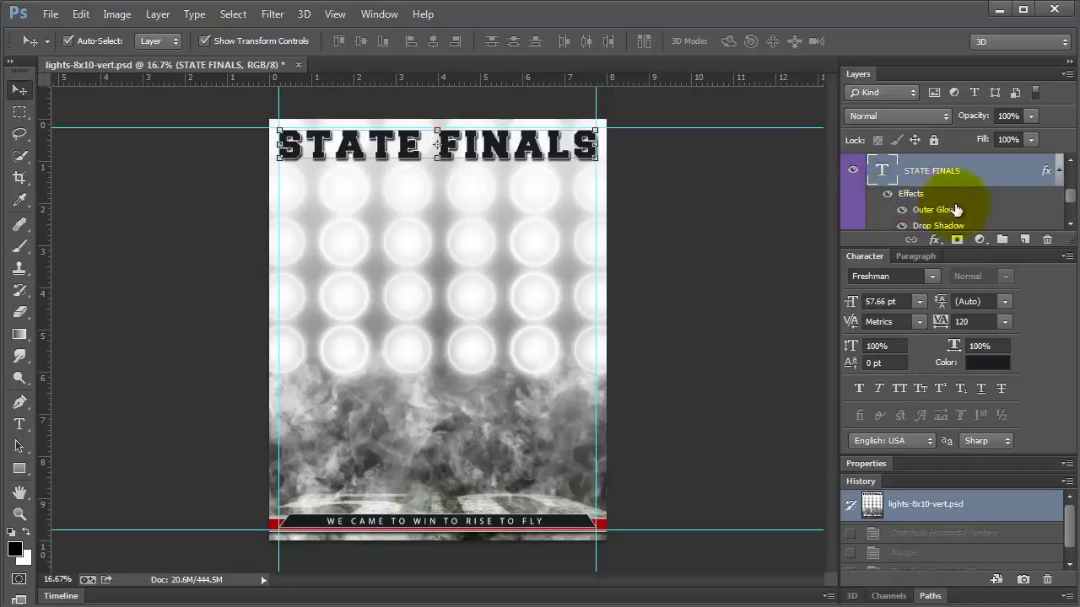
# Show the Hue/Saturation 1 adjustment layer and set its hue to 201 and saturation to 35.
pyautogui.scroll(-1, 954, 211)
pyautogui.scroll(-1, 955, 210)
pyautogui.click(852, 194)
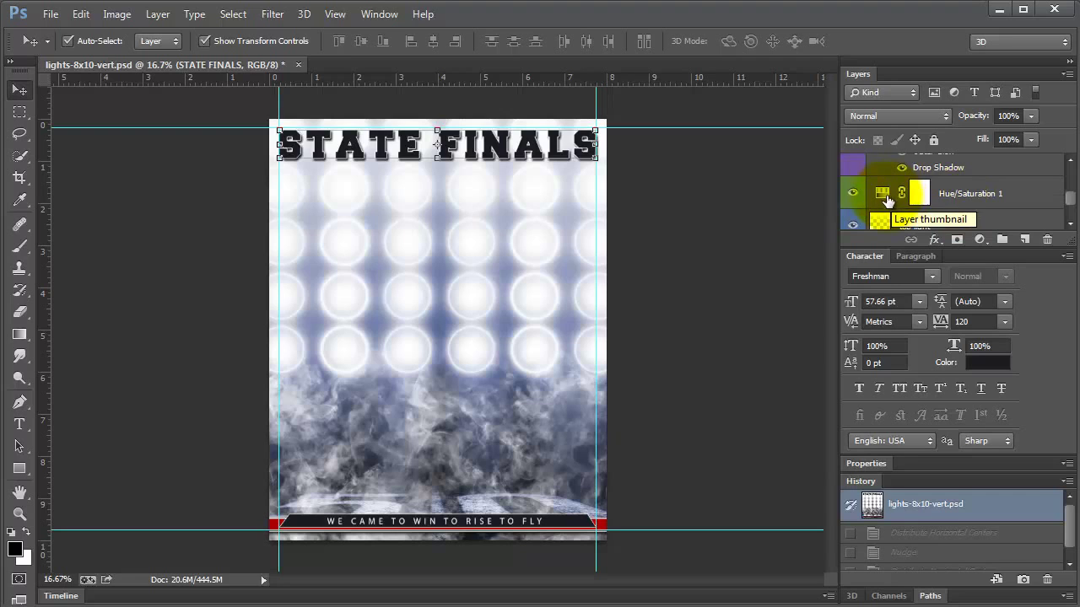
pyautogui.click(881, 193)
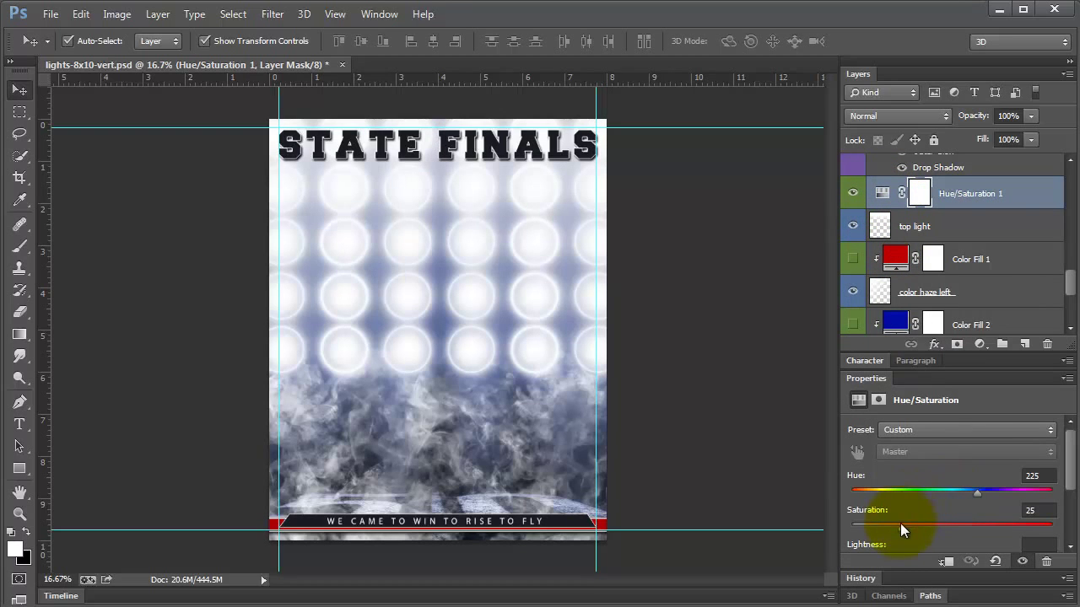
pyautogui.moveTo(976, 491)
pyautogui.mouseDown()
pyautogui.moveTo(876, 501)
pyautogui.moveTo(1002, 517)
pyautogui.moveTo(924, 526)
pyautogui.moveTo(962, 490)
pyautogui.mouseUp()
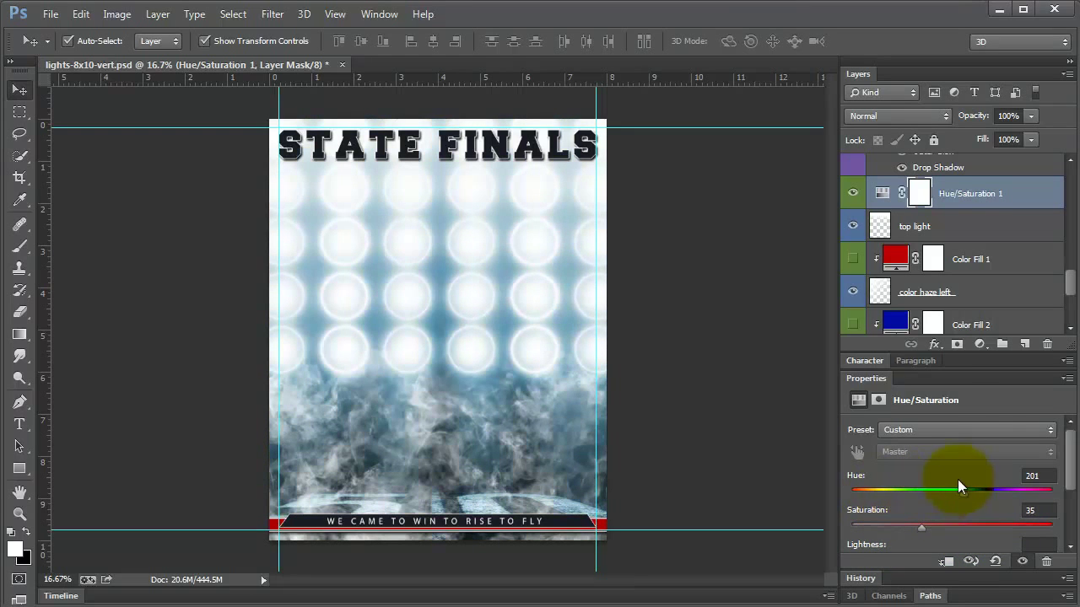
# Hide the Hue/Saturation 1 adjustment and toggle the top light layer off and on to compare its effect.
pyautogui.click(852, 193)
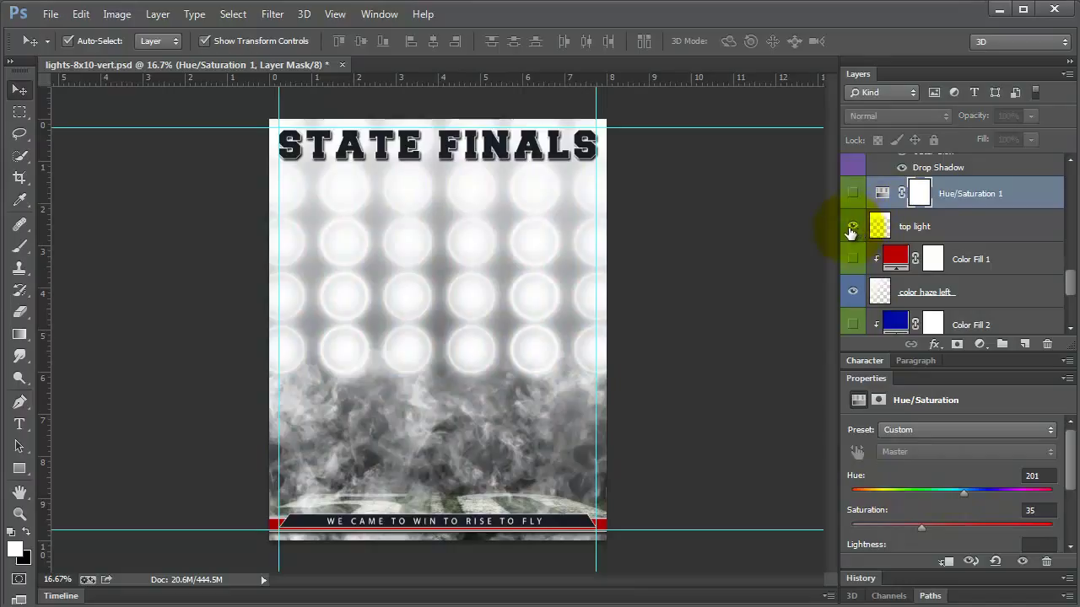
pyautogui.click(851, 228)
pyautogui.click(851, 228)
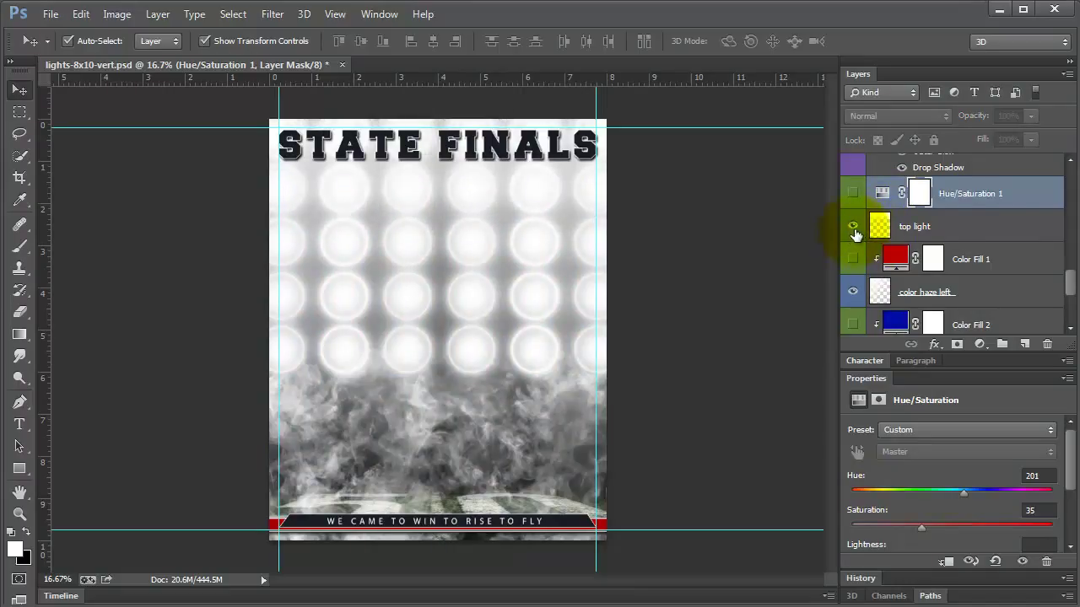
# Toggle the color haze left and color haze right layers off and on to compare their effect.
pyautogui.scroll(-2, 935, 253)
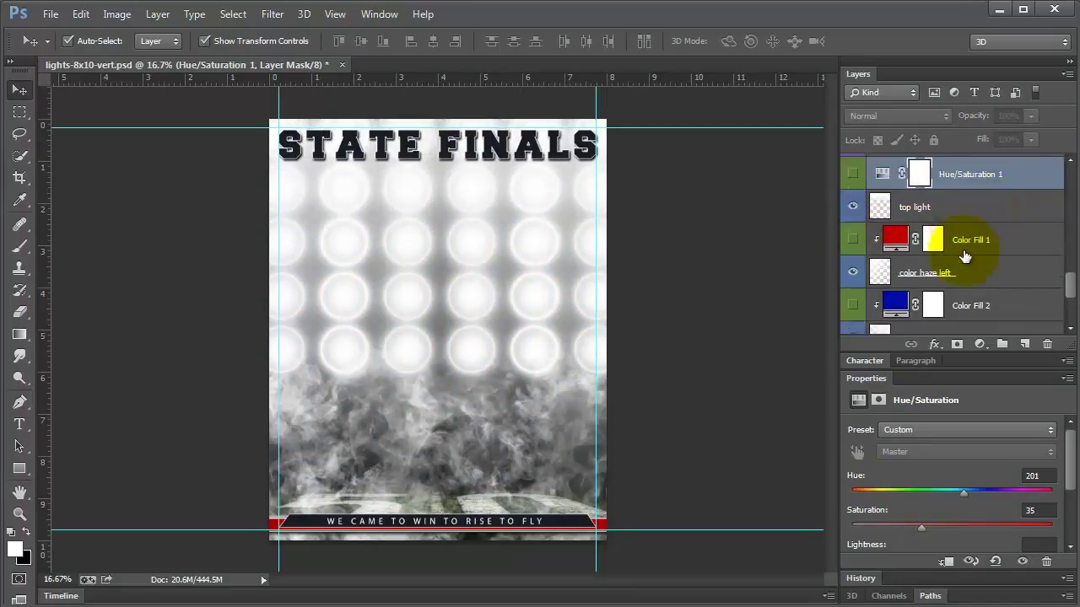
pyautogui.click(852, 234)
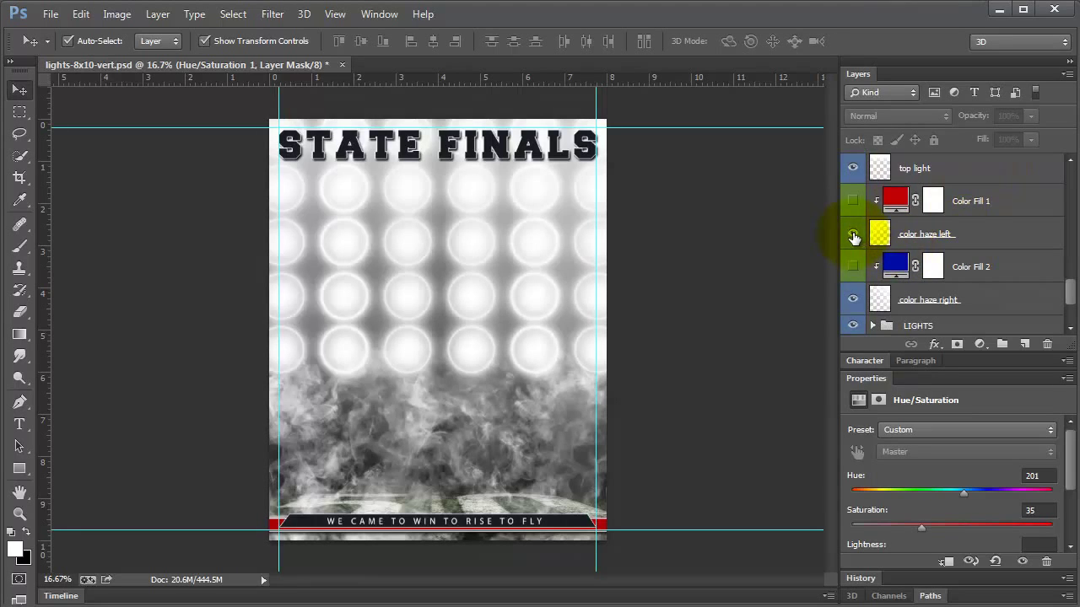
pyautogui.click(853, 235)
pyautogui.click(851, 300)
pyautogui.click(851, 301)
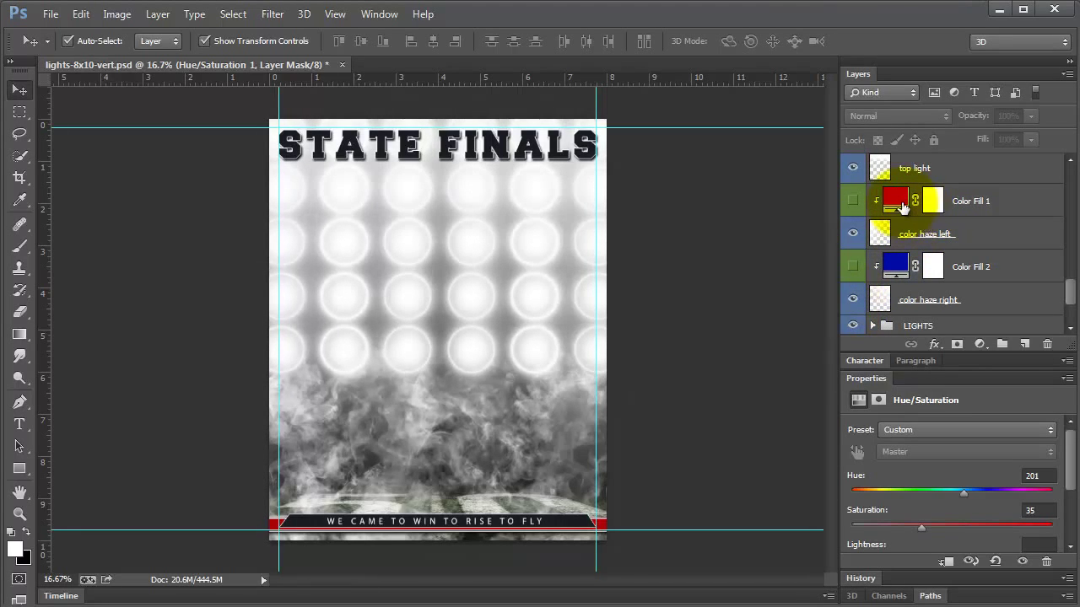
# Show the Color Fill 1 and Color Fill 2 layers and change Color Fill 1 to bright red, ff0000.
pyautogui.click(854, 201)
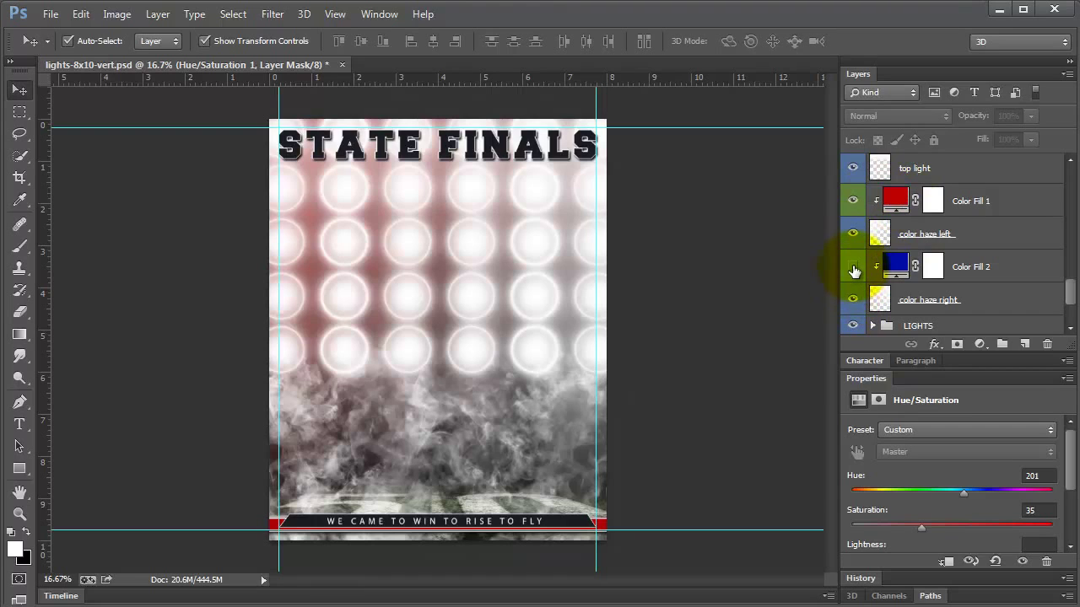
pyautogui.click(852, 266)
pyautogui.doubleClick(895, 199)
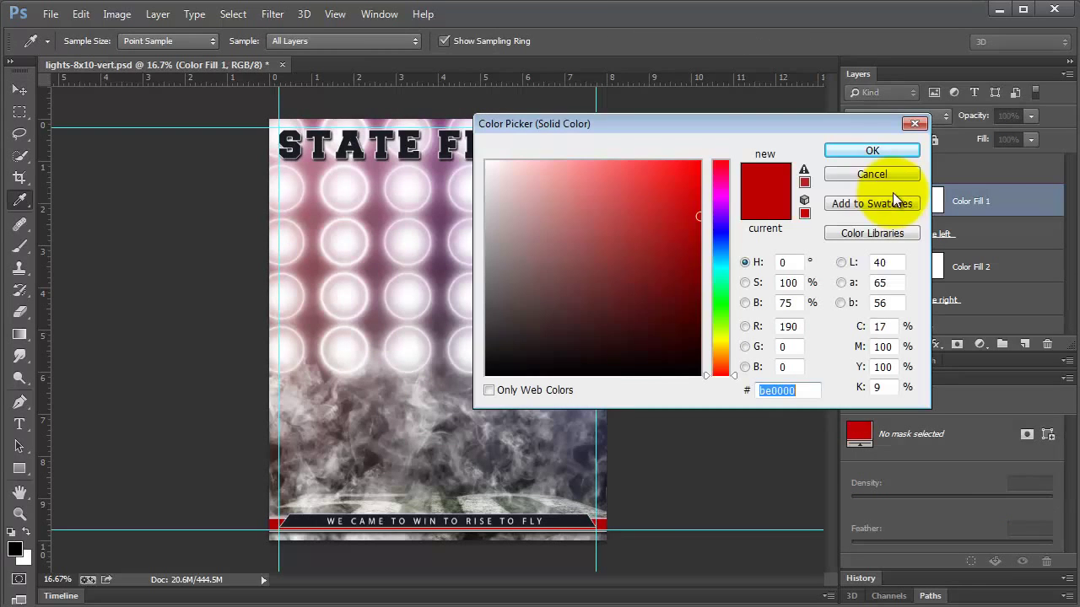
pyautogui.moveTo(663, 197); pyautogui.dragTo(724, 152)
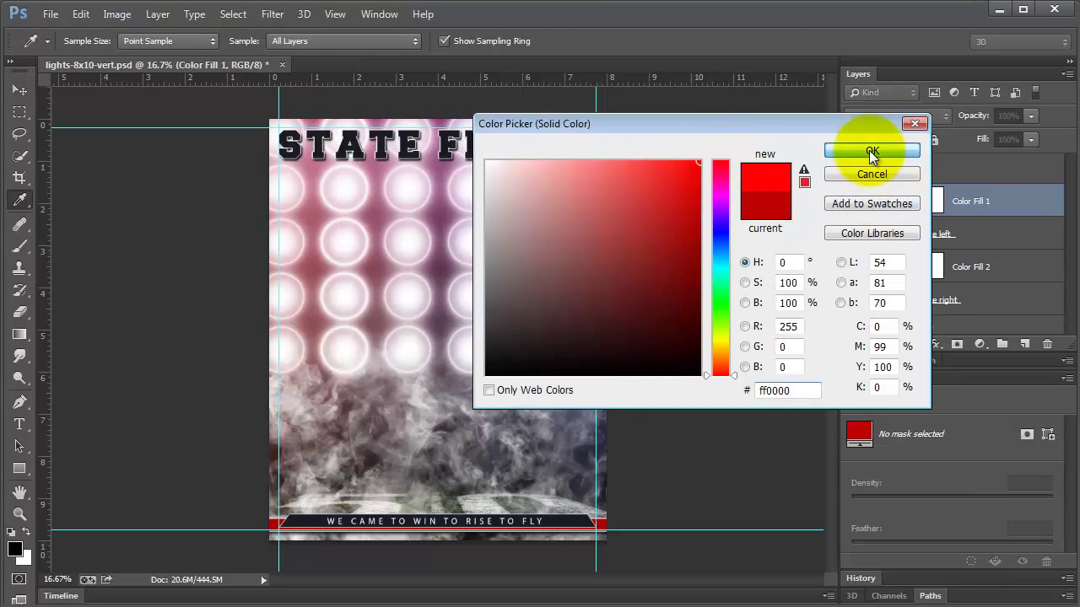
pyautogui.click(901, 150)
# Change the Color Fill 2 layer's color to orange, ffa200.
pyautogui.doubleClick(892, 268)
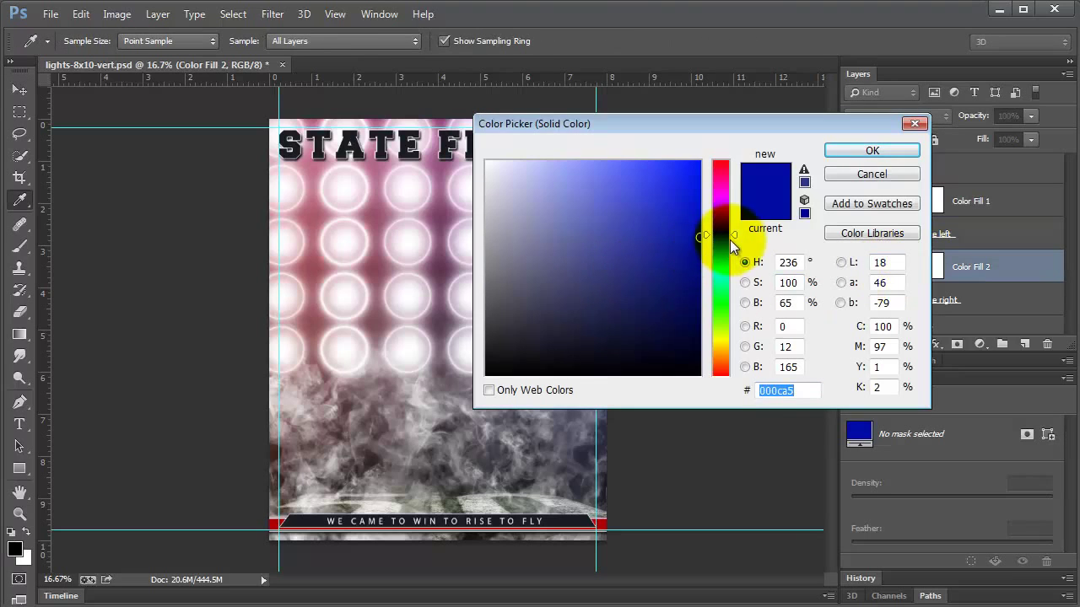
pyautogui.moveTo(723, 239); pyautogui.dragTo(724, 345)
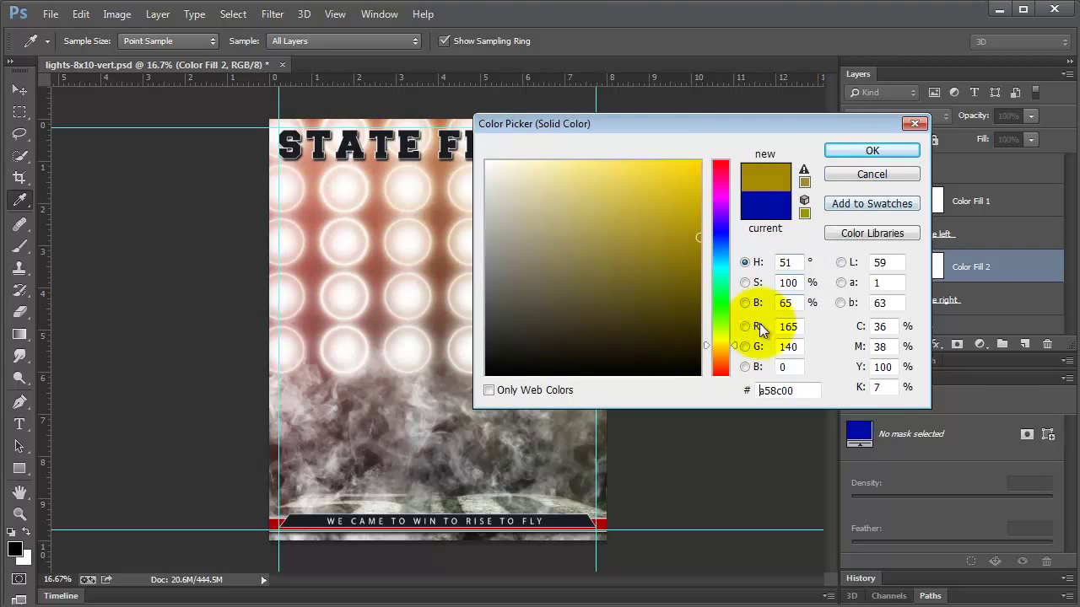
pyautogui.click(694, 208)
pyautogui.moveTo(694, 207); pyautogui.dragTo(722, 149)
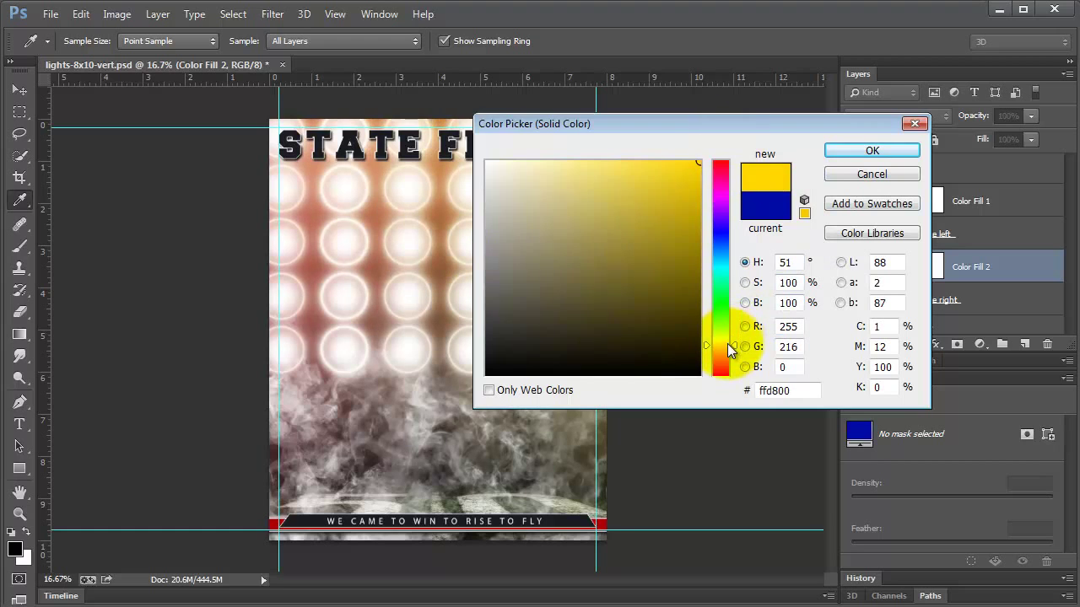
pyautogui.moveTo(727, 344); pyautogui.dragTo(729, 353)
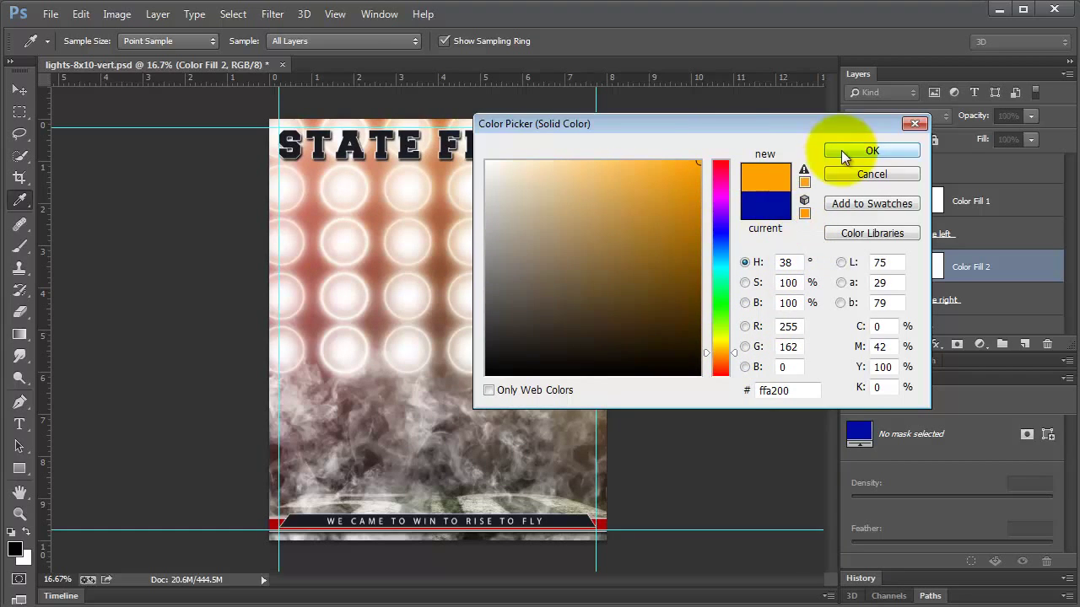
pyautogui.click(871, 150)
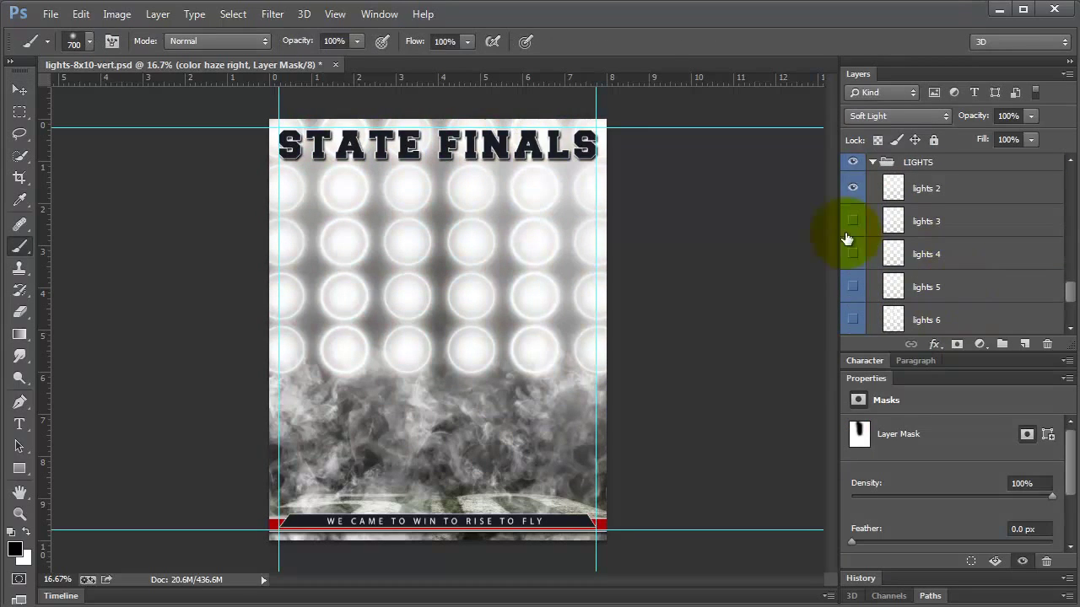
# Hide the lights 2 layer and preview the alternative light layers from lights 3 to lights 7 by toggling their visibility.
pyautogui.click(853, 188)
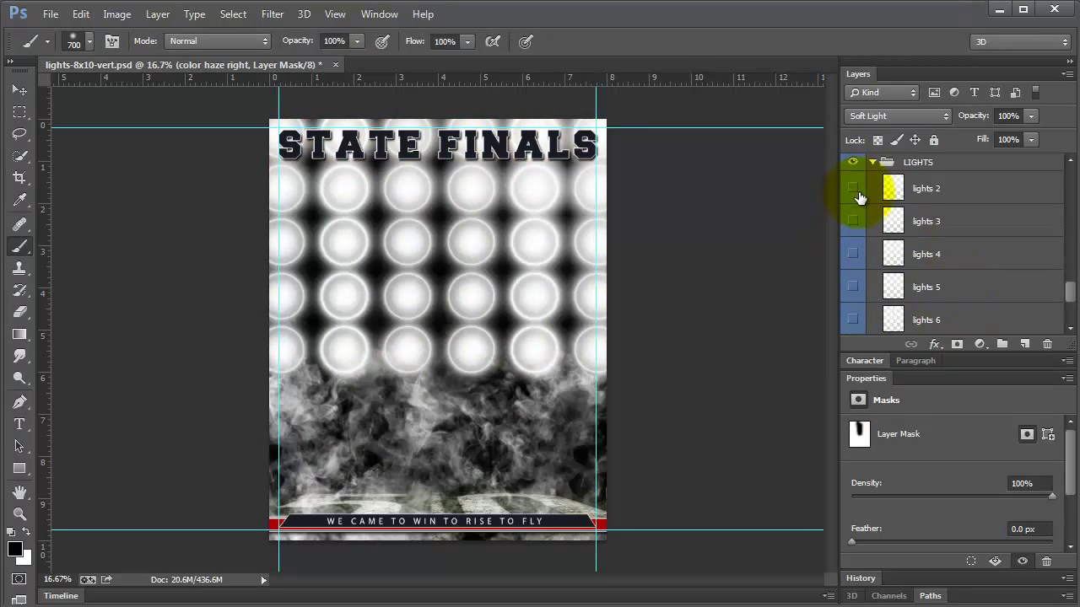
pyautogui.click(853, 223)
pyautogui.click(852, 222)
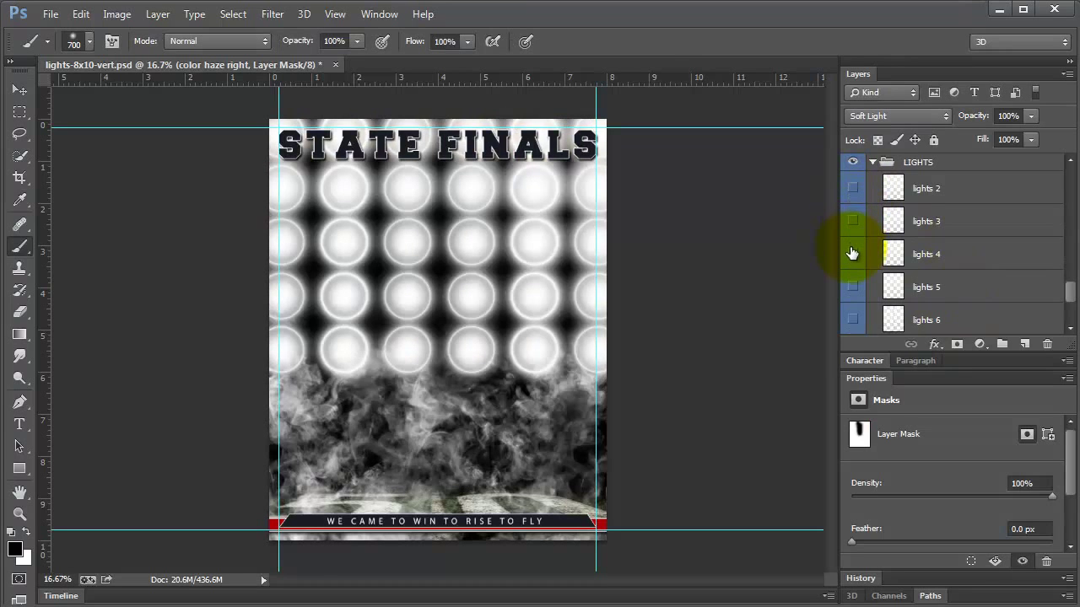
pyautogui.click(853, 252)
pyautogui.click(853, 252)
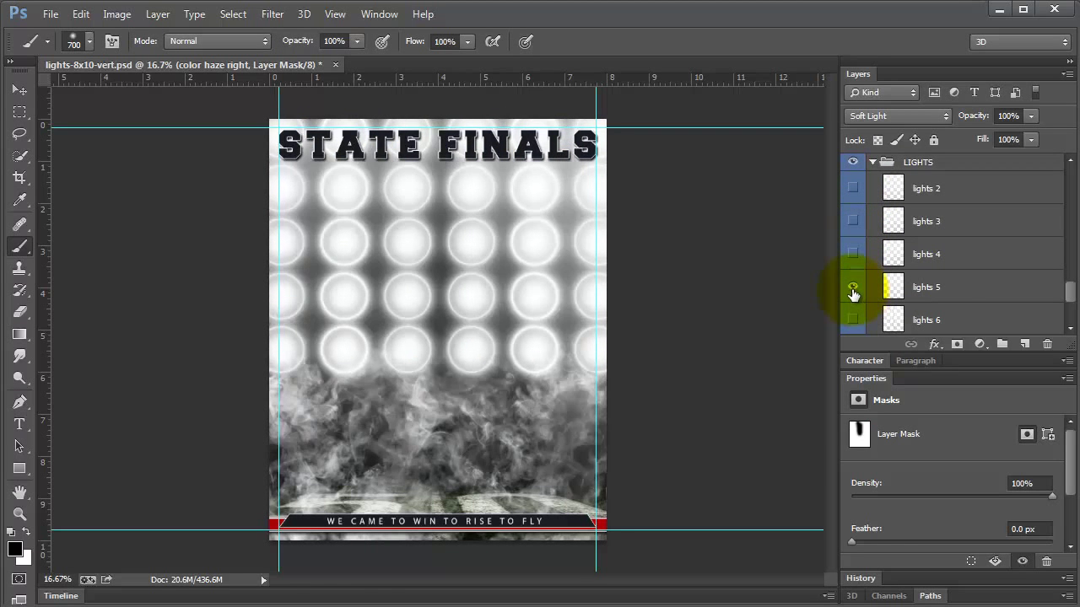
pyautogui.click(852, 289)
pyautogui.scroll(-1, 853, 325)
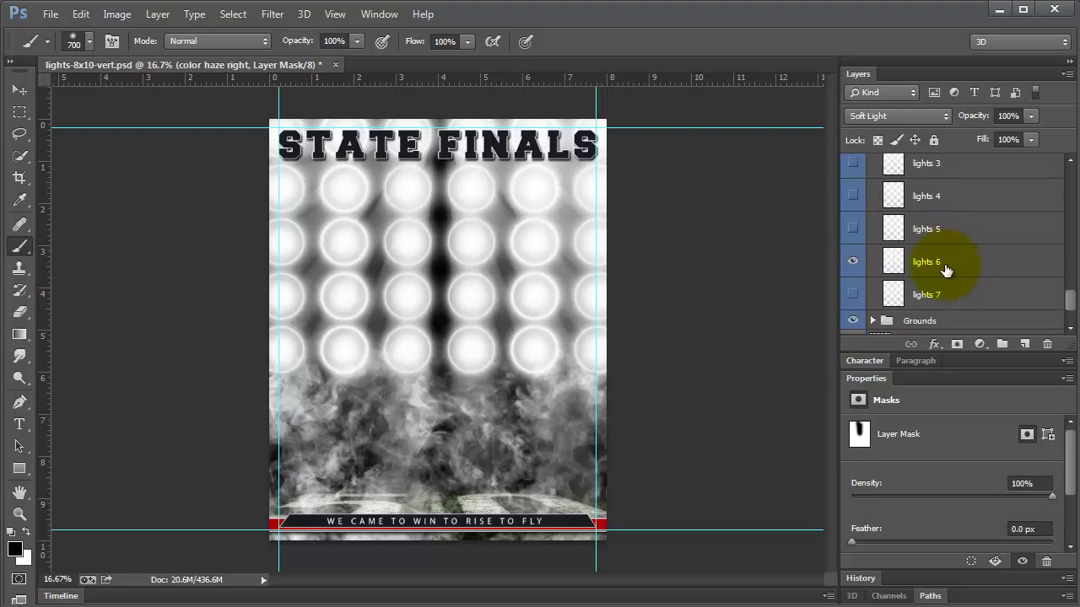
pyautogui.click(853, 295)
pyautogui.click(853, 295)
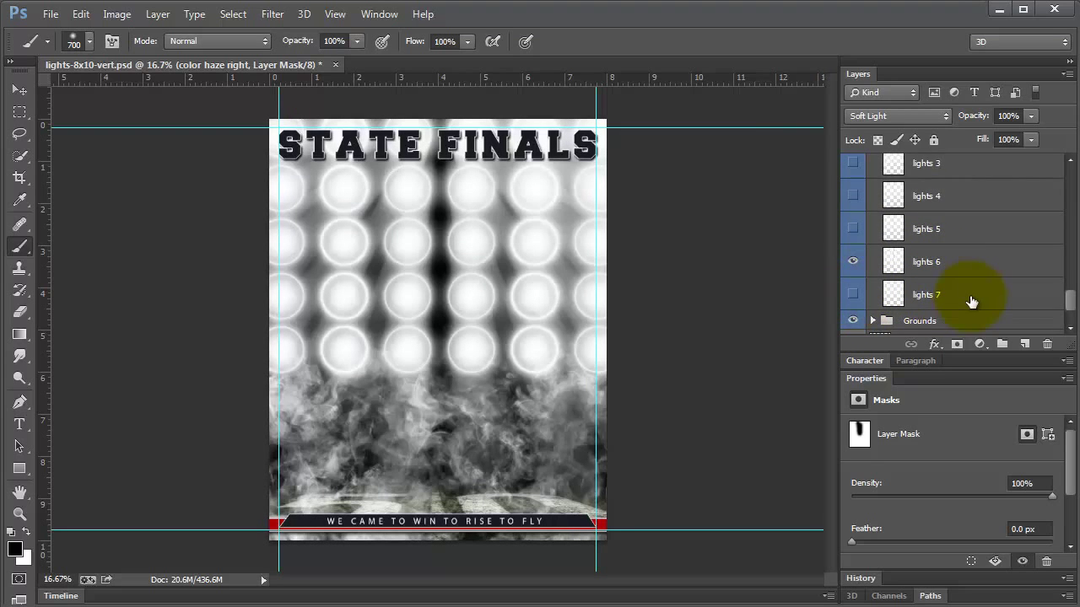
# Show the lights 2 layer together with lights 6 to compare the combination, and hide lights 6.
pyautogui.scroll(3, 844, 258)
pyautogui.click(854, 228)
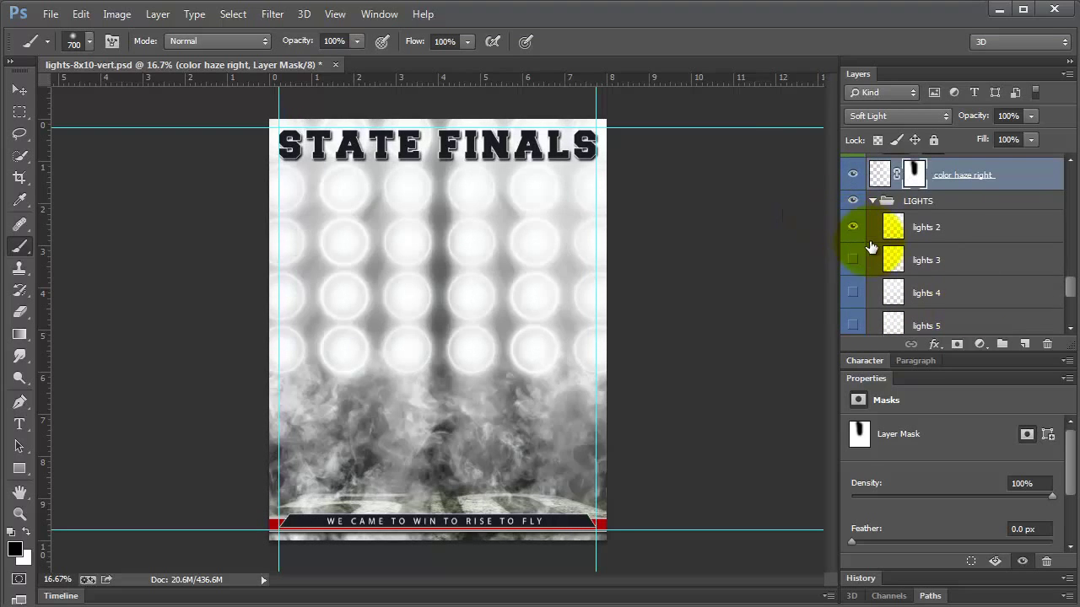
pyautogui.scroll(-1, 855, 286)
pyautogui.click(853, 301)
# Toggle the lights 1 layer off and on to compare its effect.
pyautogui.scroll(-2, 934, 301)
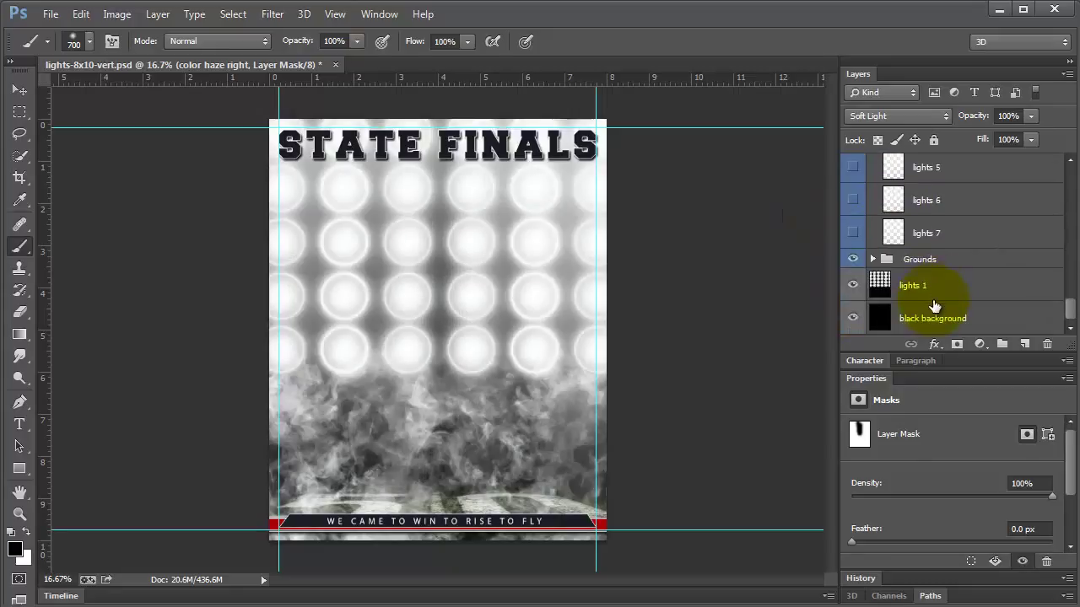
pyautogui.click(852, 285)
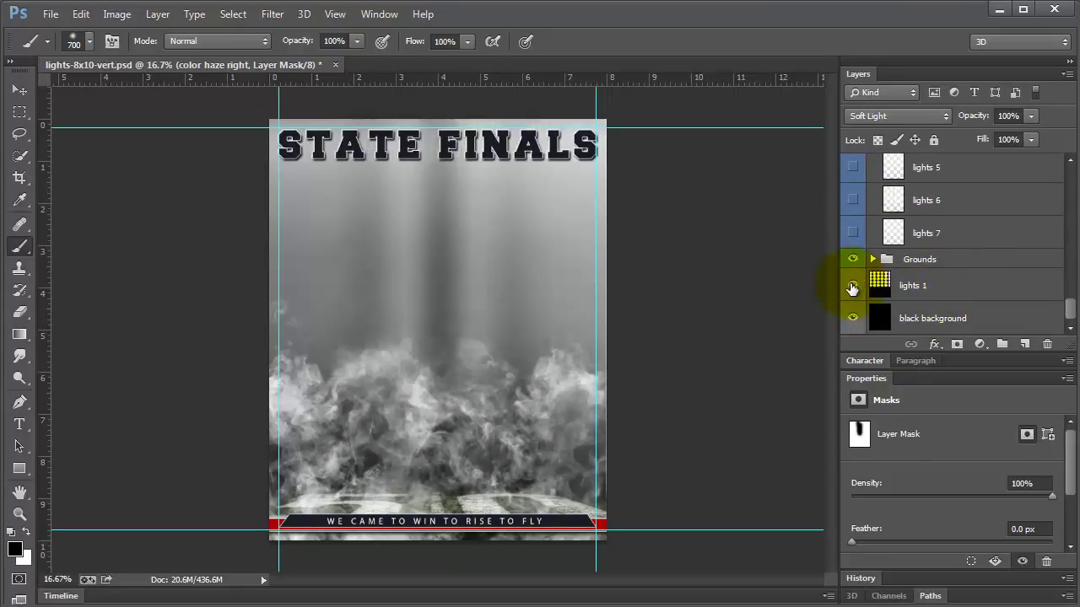
pyautogui.click(852, 287)
# Show the baseball field layer in the Grounds group and toggle its Levels 1 adjustment off and on.
pyautogui.click(873, 259)
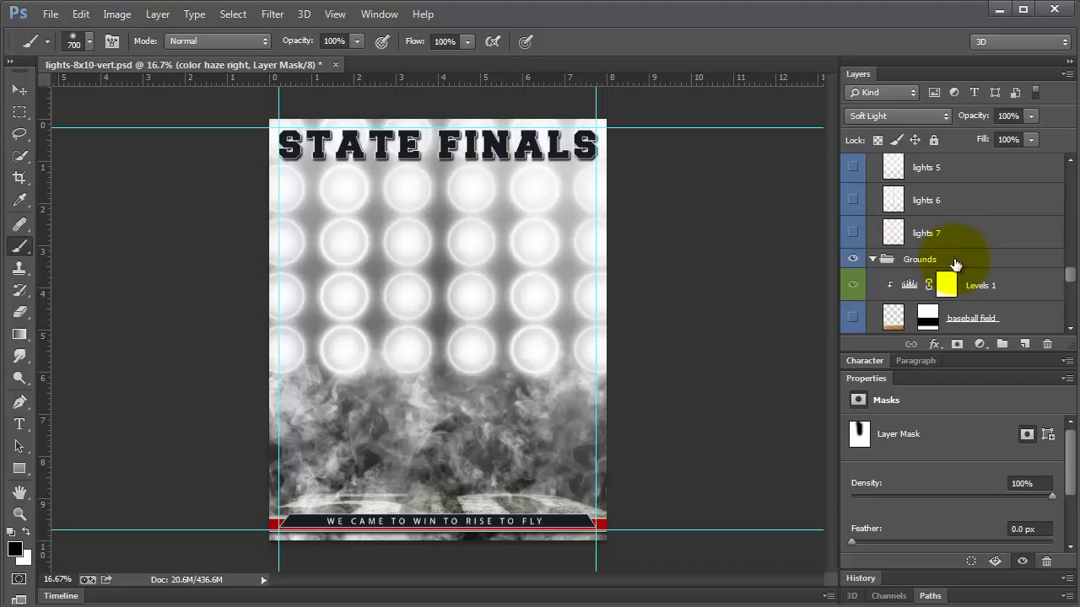
pyautogui.scroll(-3, 953, 253)
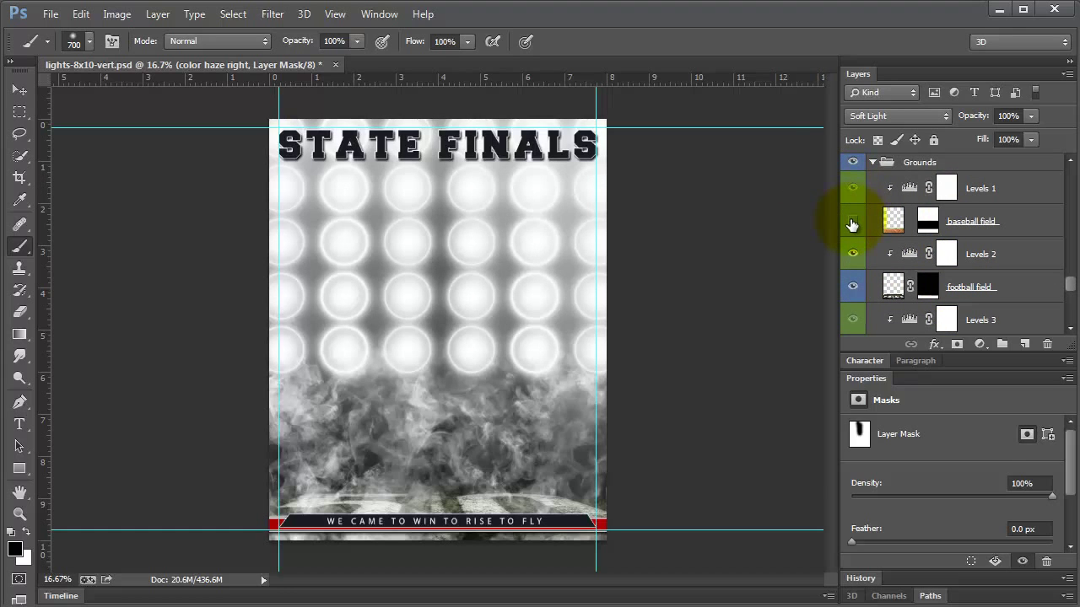
pyautogui.click(852, 221)
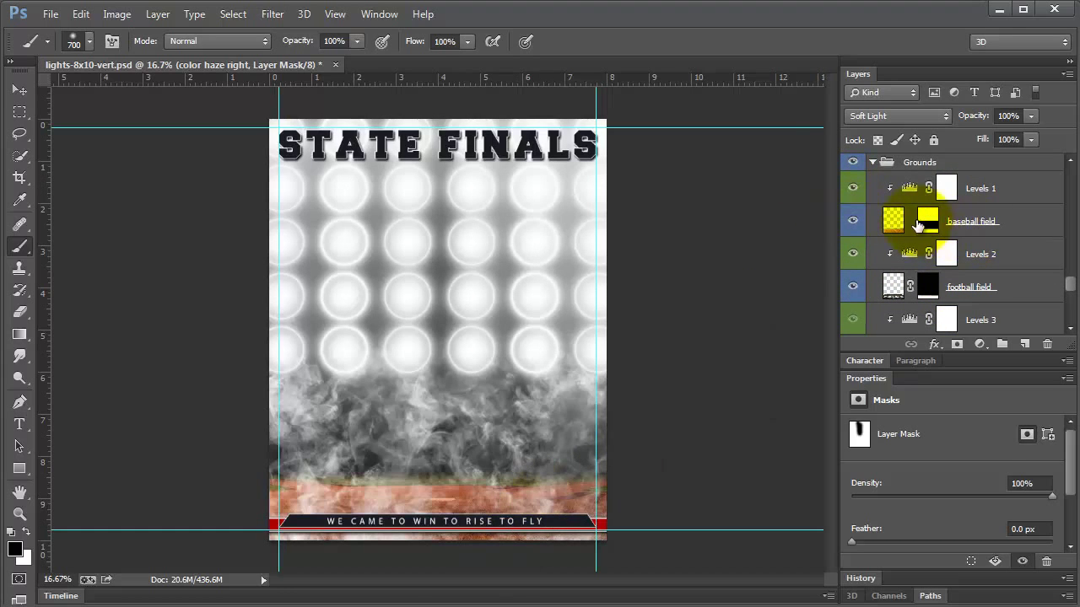
pyautogui.click(851, 188)
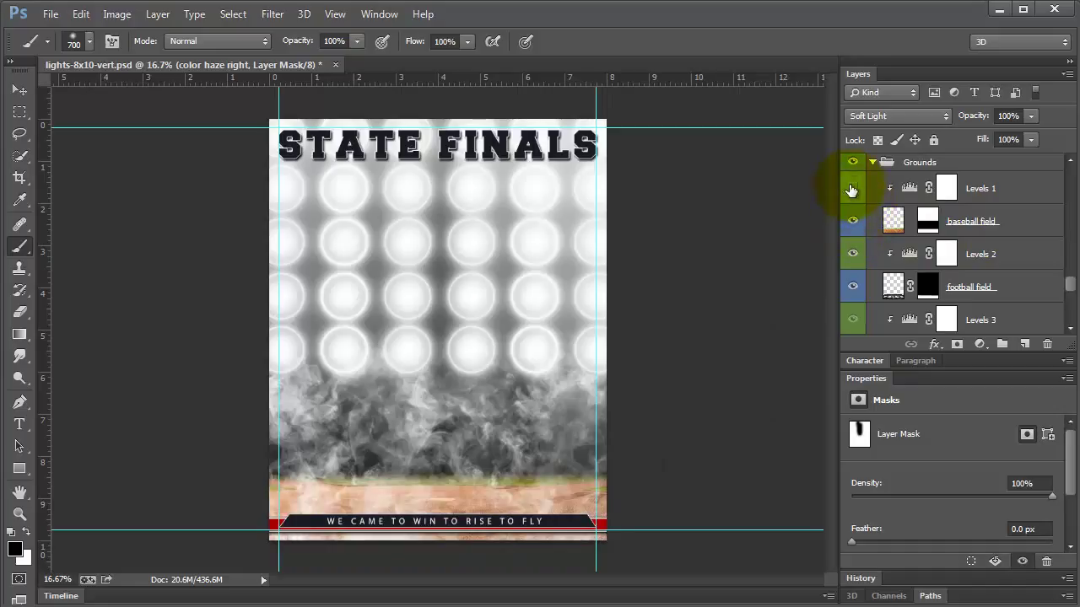
pyautogui.click(851, 188)
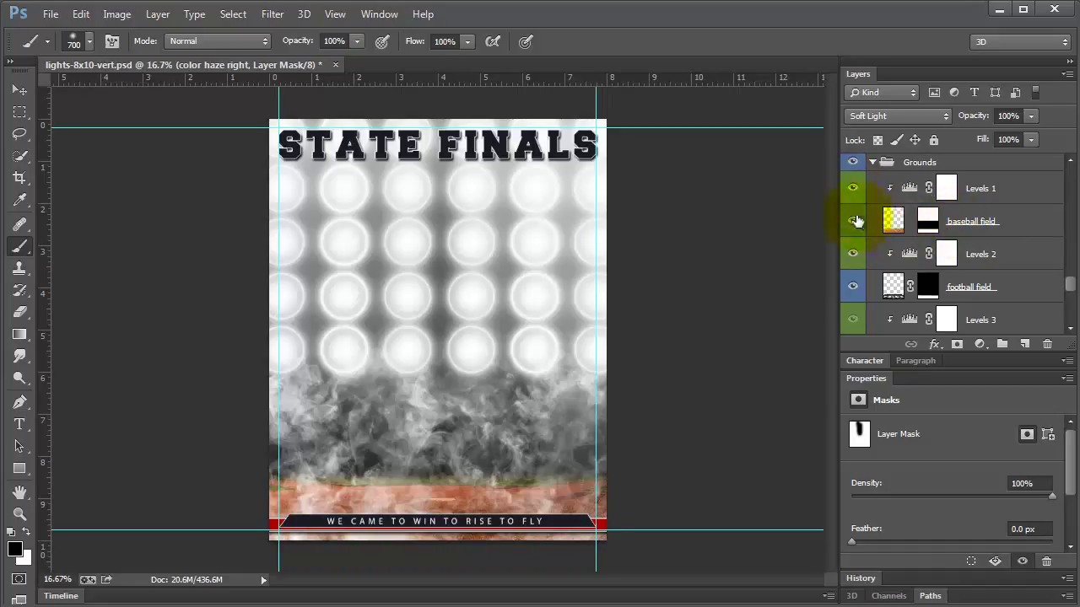
# Brighten the baseball field by lowering the midtone input of its Levels 1 adjustment, and select the baseball field layer.
pyautogui.click(909, 190)
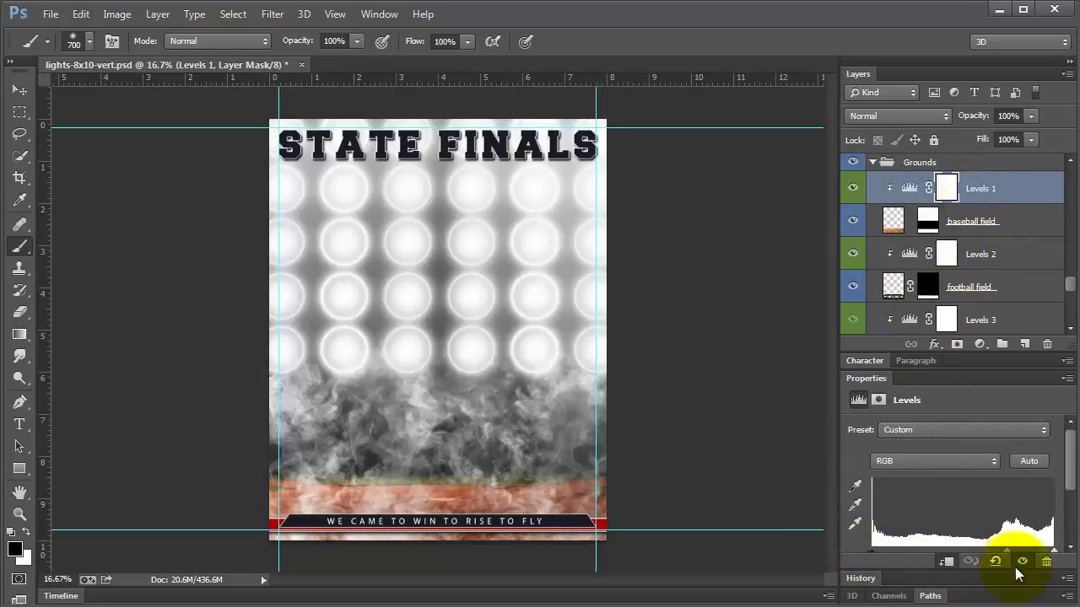
pyautogui.moveTo(1006, 551)
pyautogui.mouseDown()
pyautogui.moveTo(979, 554)
pyautogui.moveTo(994, 553)
pyautogui.mouseUp()
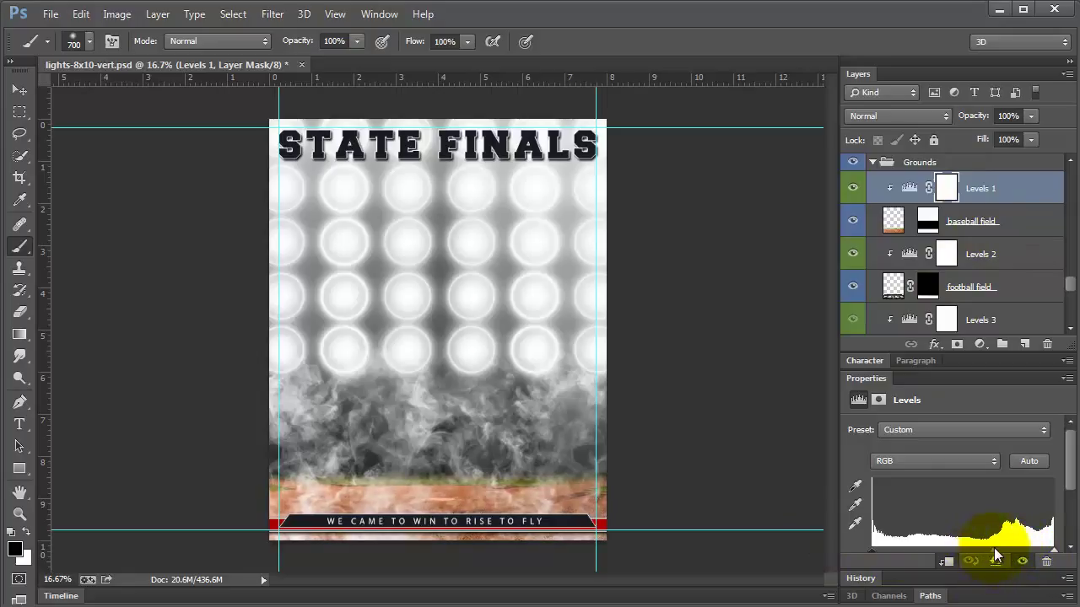
pyautogui.moveTo(976, 125); pyautogui.dragTo(999, 114)
pyautogui.click(976, 222)
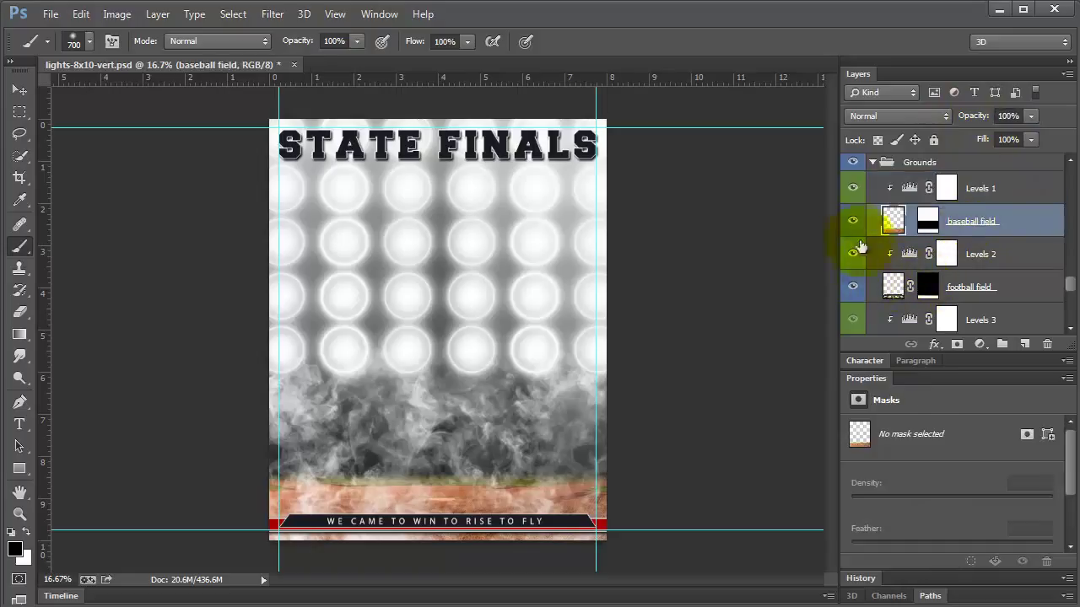
# Hide the baseball field layer, toggle the football field layer to compare its effect, and leave it hidden.
pyautogui.click(853, 223)
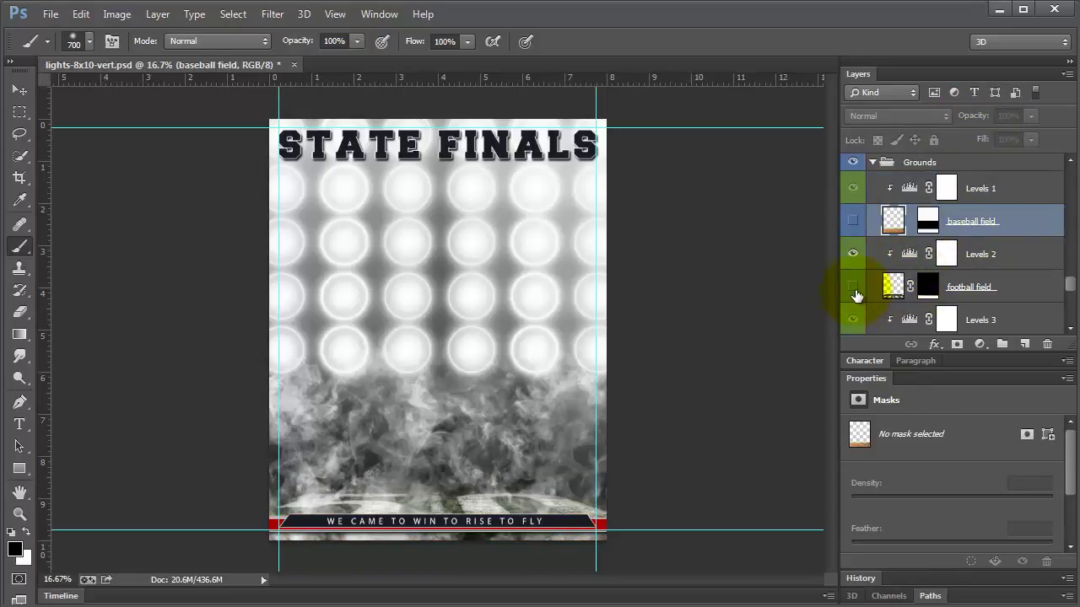
pyautogui.click(853, 288)
pyautogui.click(854, 289)
pyautogui.click(854, 288)
# Toggle the grass layer on and off to preview the grass ground.
pyautogui.scroll(-3, 1031, 289)
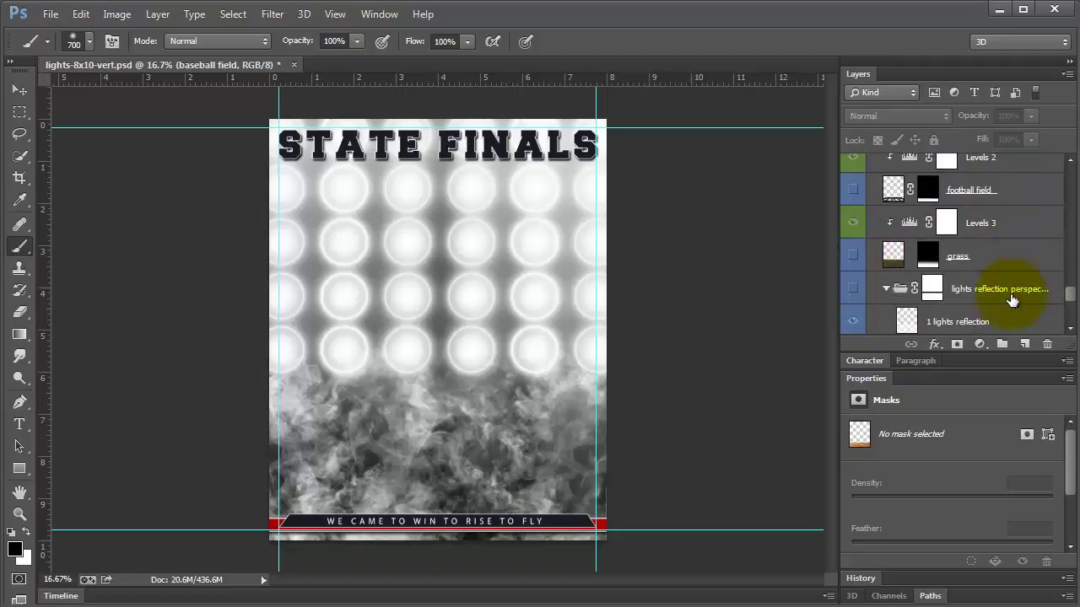
pyautogui.click(853, 257)
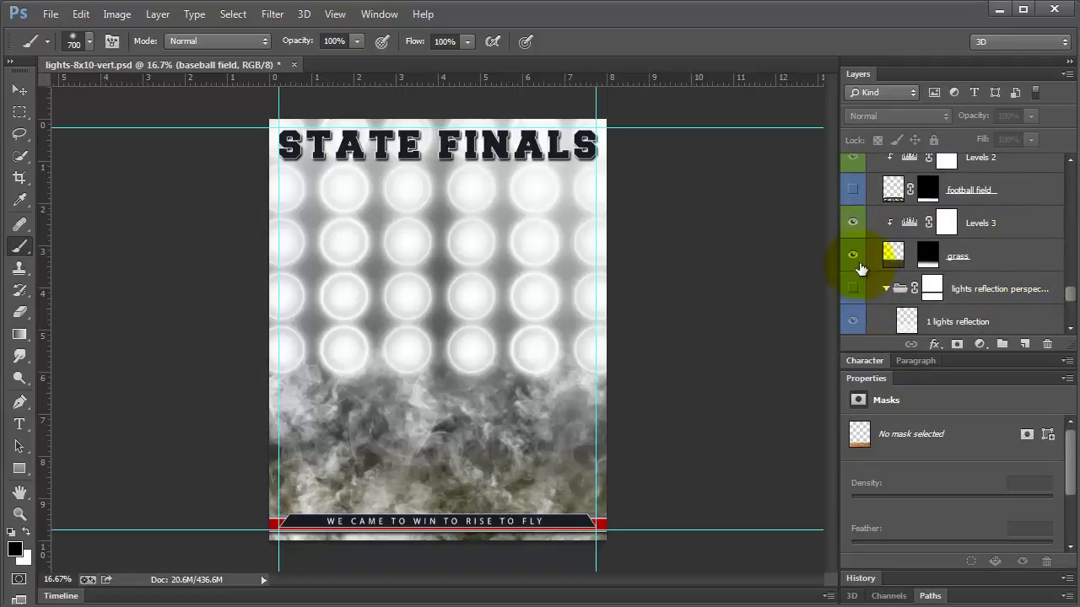
pyautogui.click(854, 257)
# Show the lights reflection perspective group inside Grounds and select it.
pyautogui.scroll(-3, 962, 291)
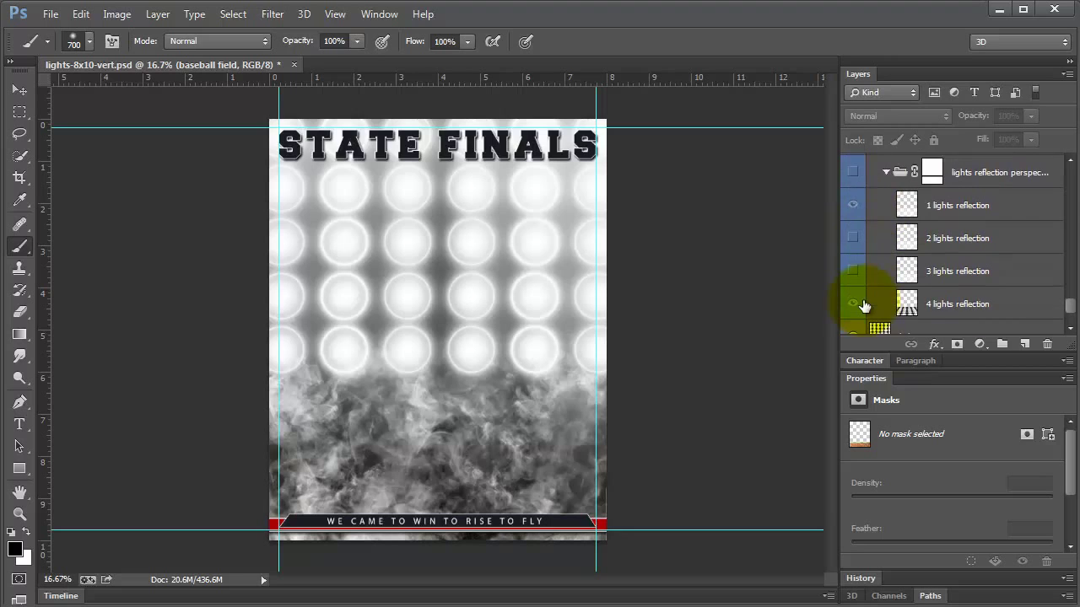
pyautogui.click(853, 304)
pyautogui.scroll(1, 923, 294)
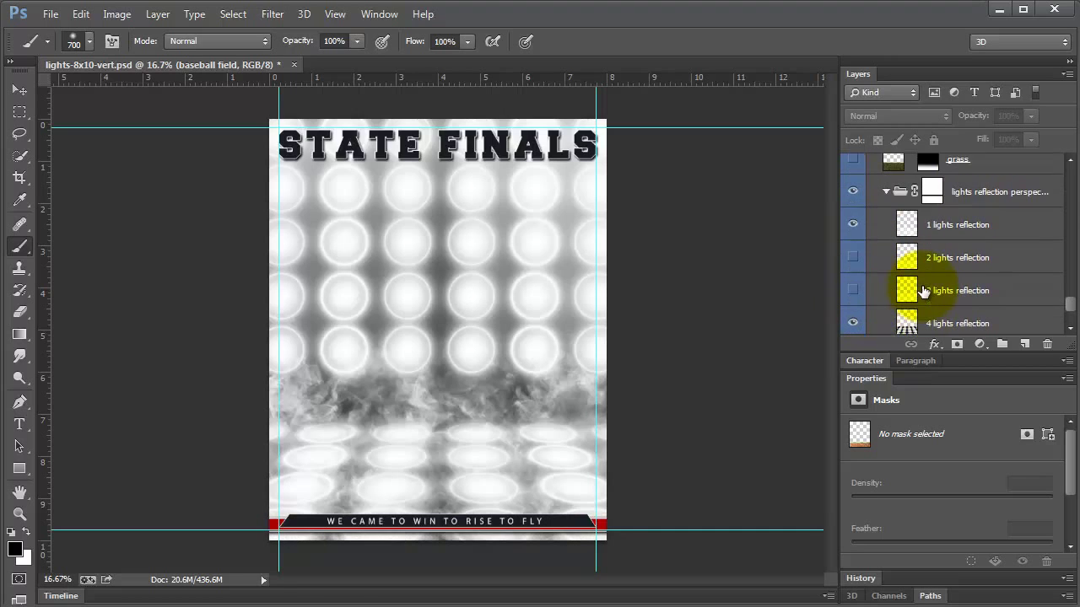
pyautogui.click(991, 194)
# Review the layers of the Grounds group, from the sports fields down to the lights reflection layers.
pyautogui.scroll(4, 924, 304)
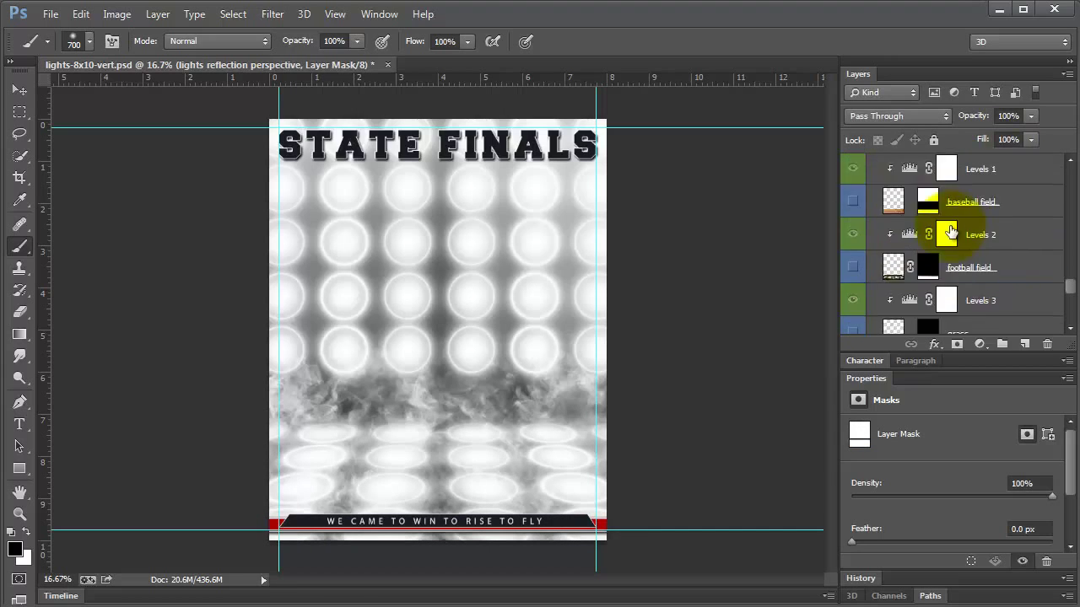
pyautogui.scroll(-2, 948, 236)
pyautogui.click(945, 246)
pyautogui.scroll(-5, 976, 274)
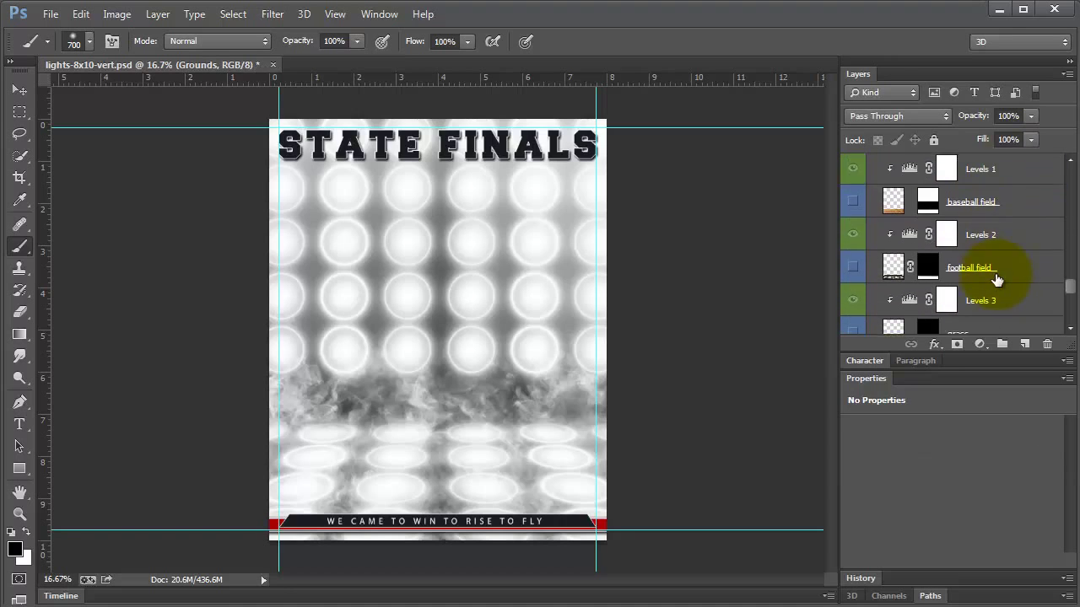
pyautogui.click(979, 271)
pyautogui.scroll(-3, 1007, 294)
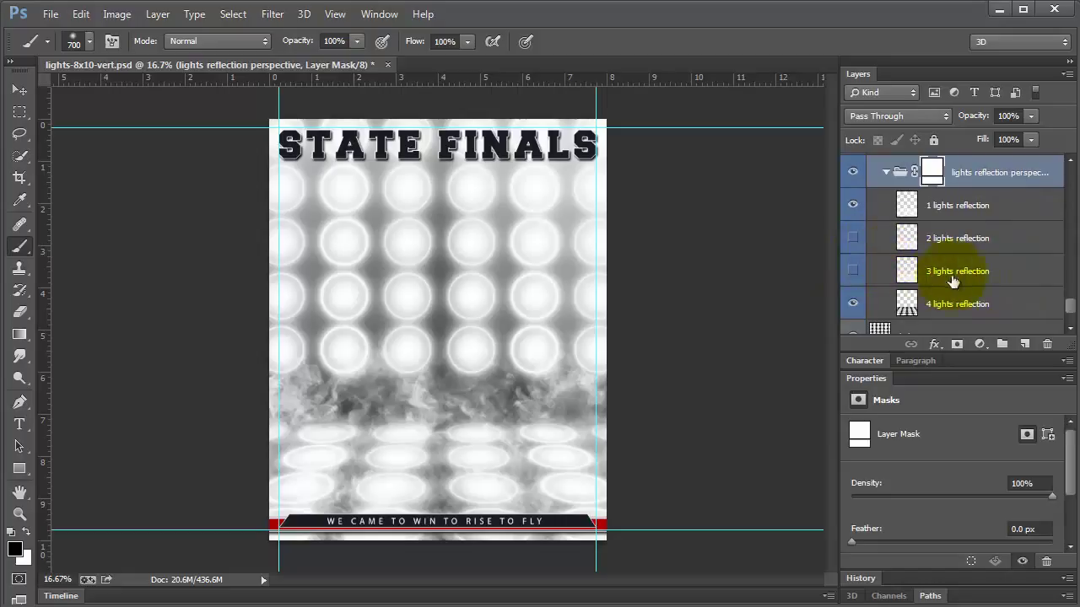
# Lower the opacity of the 4 lights reflection layer to 59%.
pyautogui.click(915, 303)
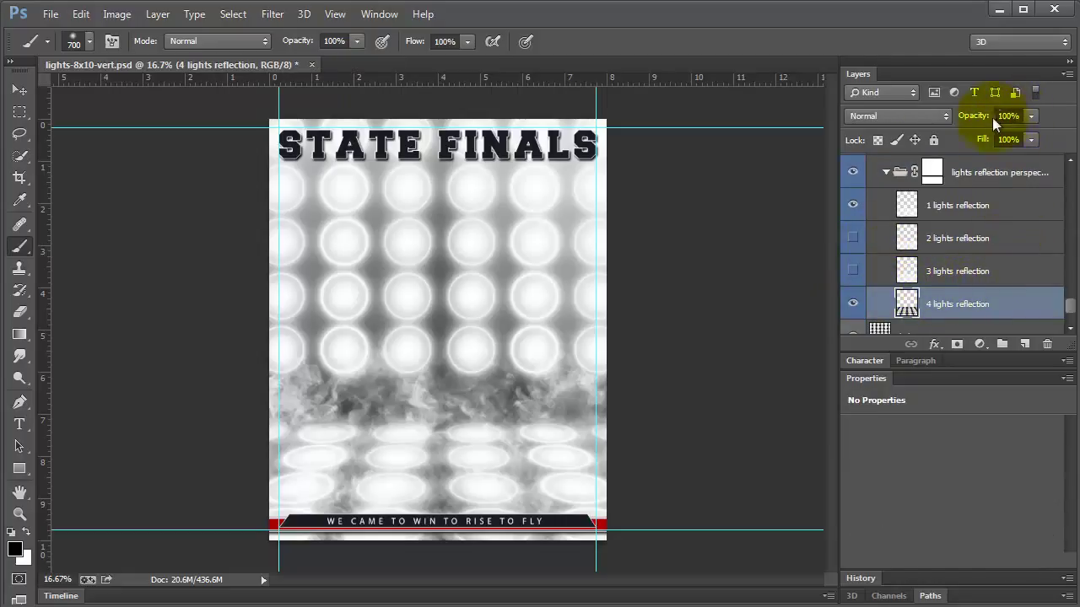
pyautogui.moveTo(985, 117); pyautogui.dragTo(940, 124)
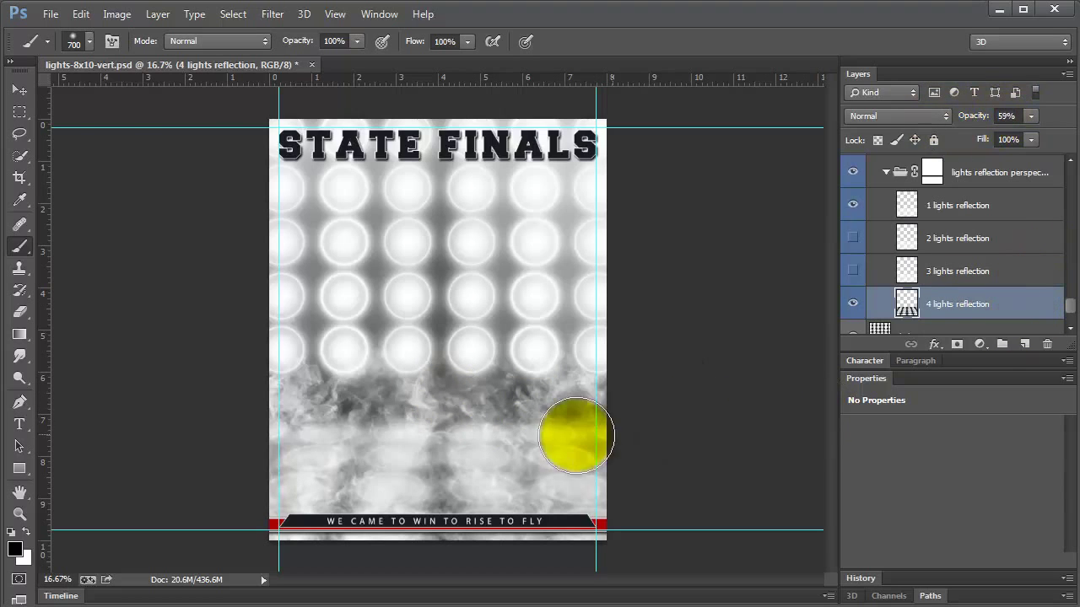
# Try to squash all four lights reflection layers vertically so that their upper edge sits lower on the poster.
pyautogui.click(19, 89)
pyautogui.click(443, 406)
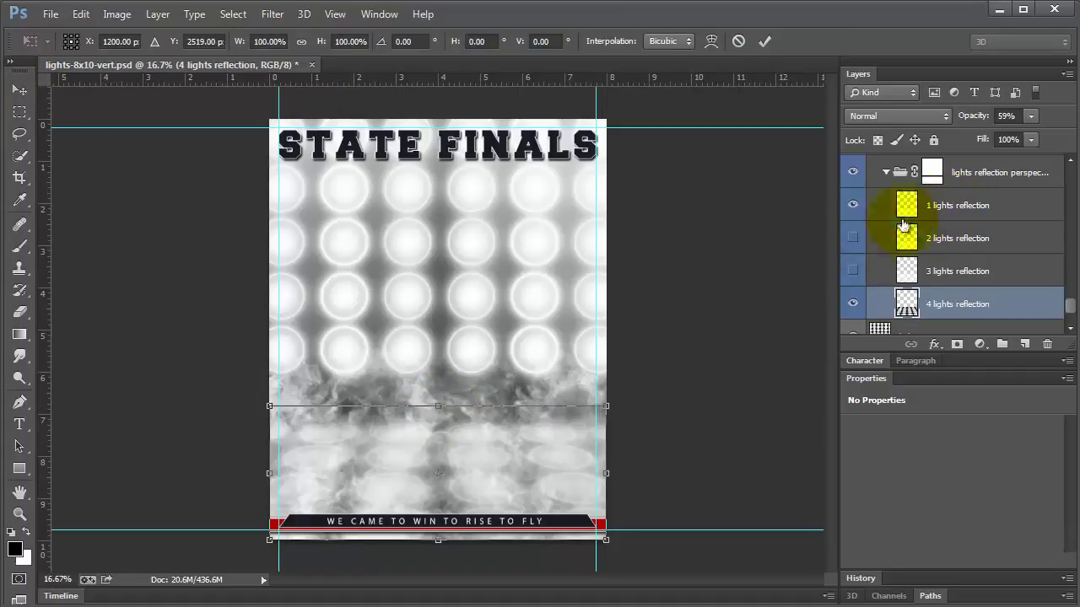
pyautogui.press('Return')
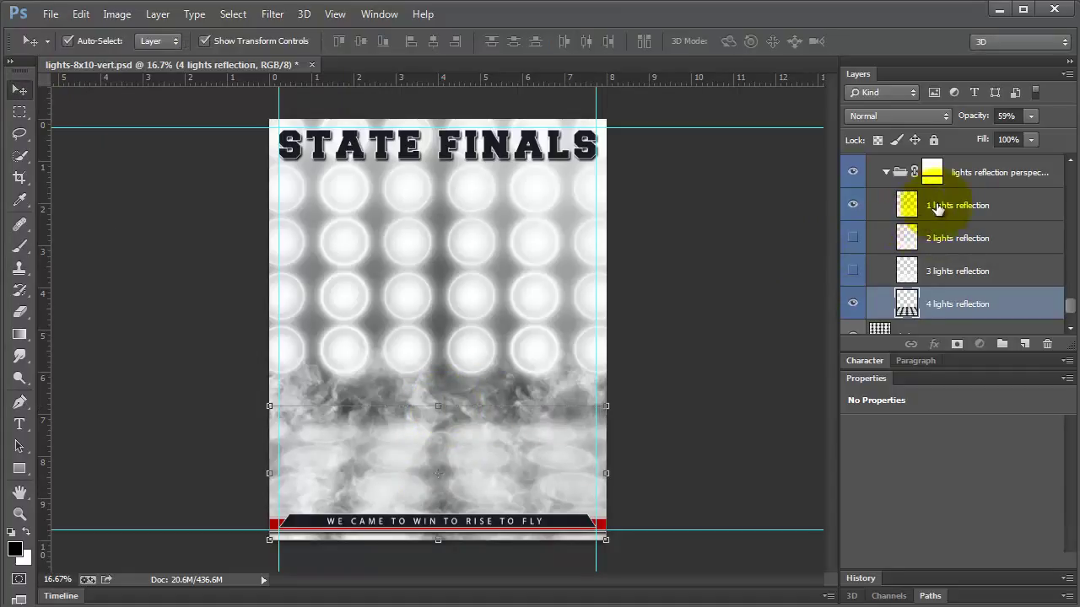
pyautogui.keyDown('shift'); pyautogui.click(911, 202); pyautogui.keyUp('shift')
pyautogui.moveTo(438, 406); pyautogui.dragTo(437, 451)
pyautogui.press('Return')
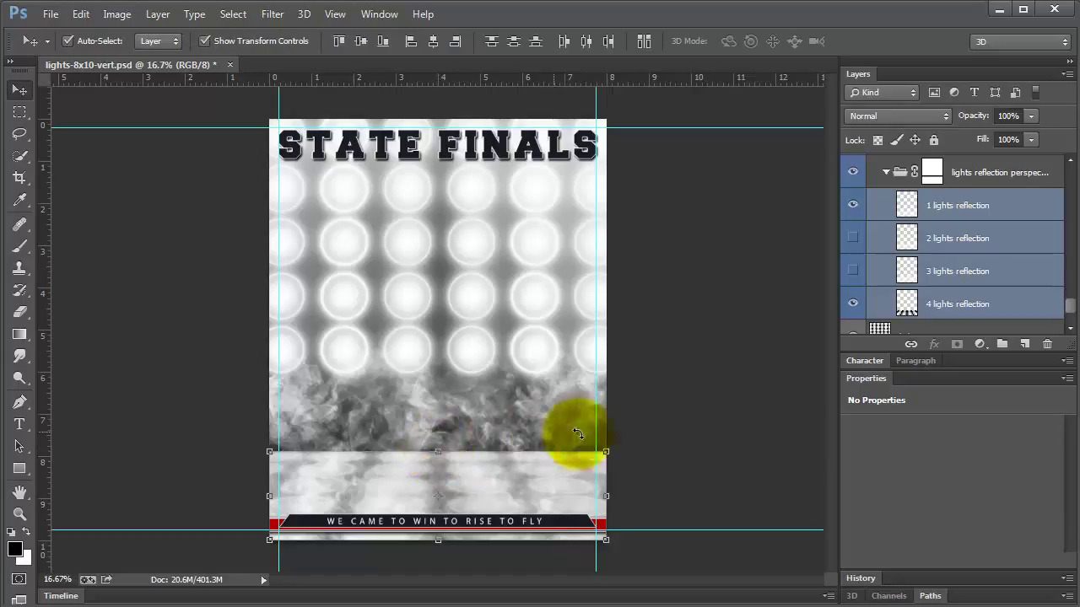
# Inspect the lights reflection perspective group's mask and revert the last Free Transform through the document history.
pyautogui.click(966, 239)
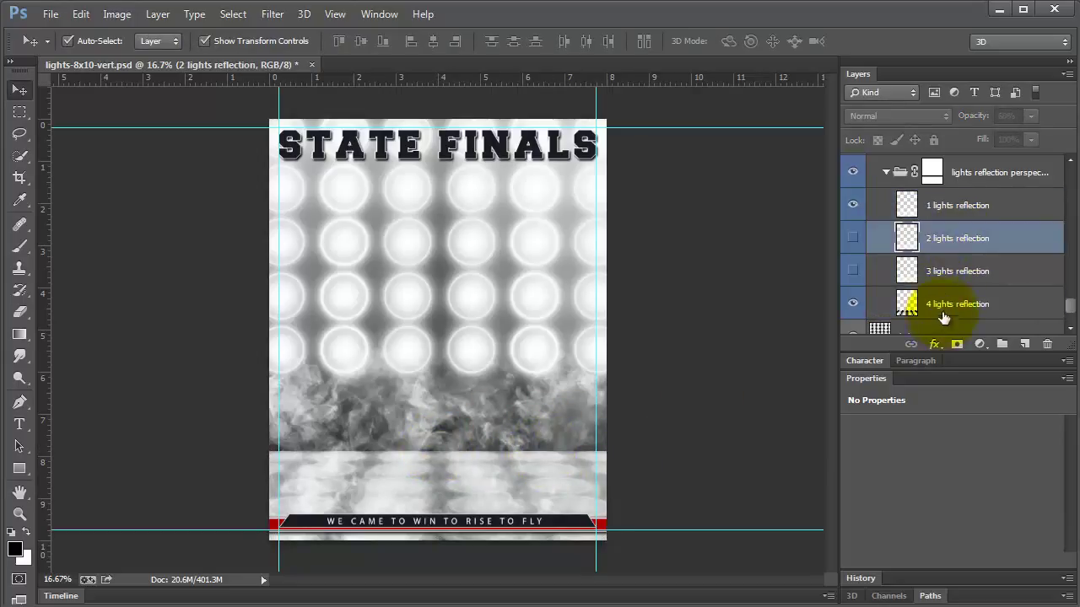
pyautogui.click(943, 313)
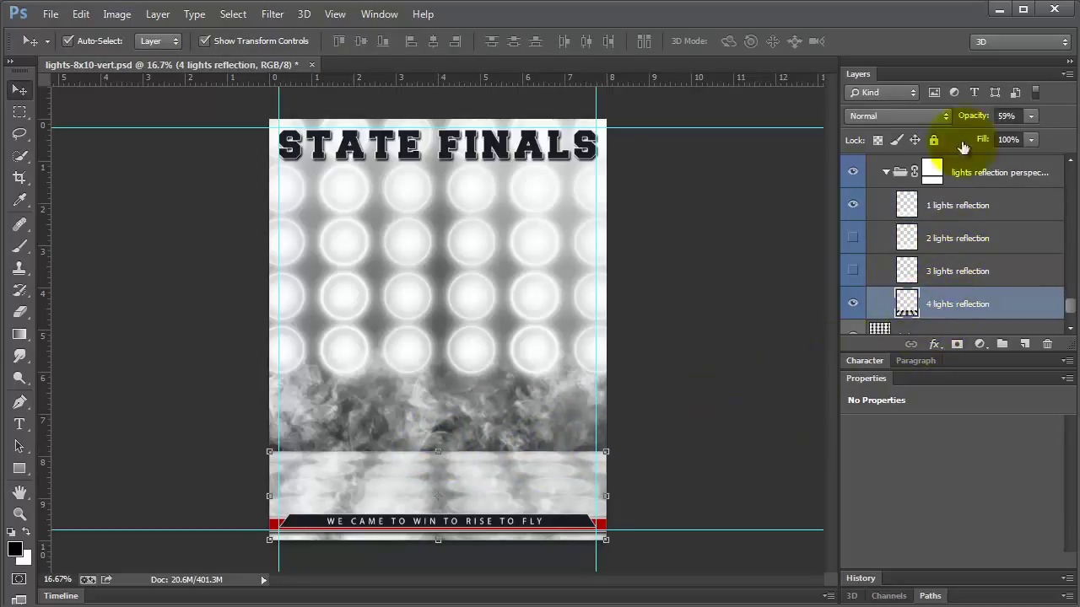
pyautogui.click(931, 174)
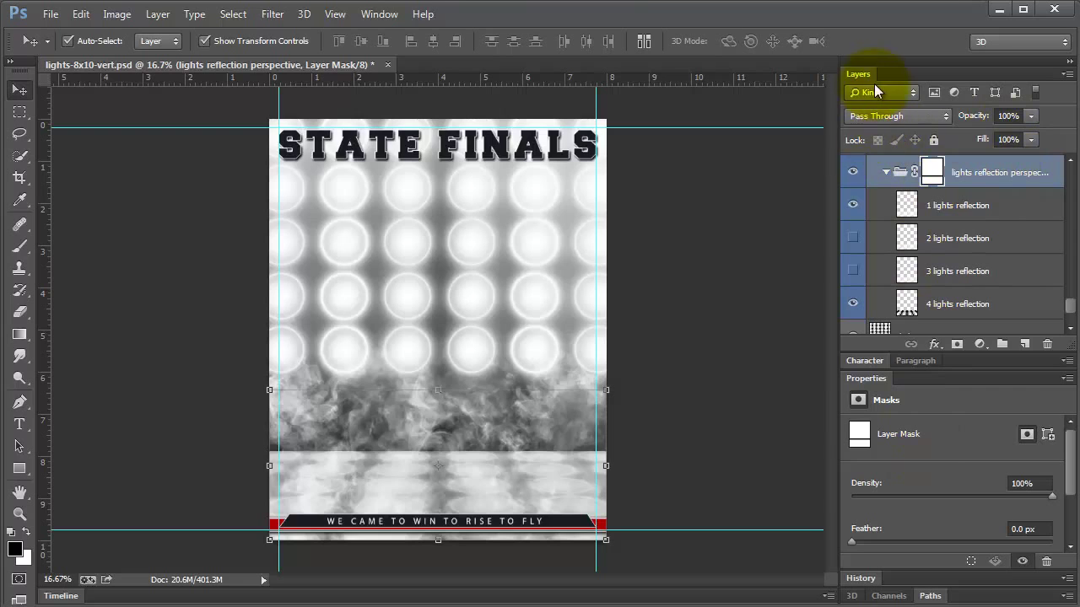
pyautogui.click(379, 15)
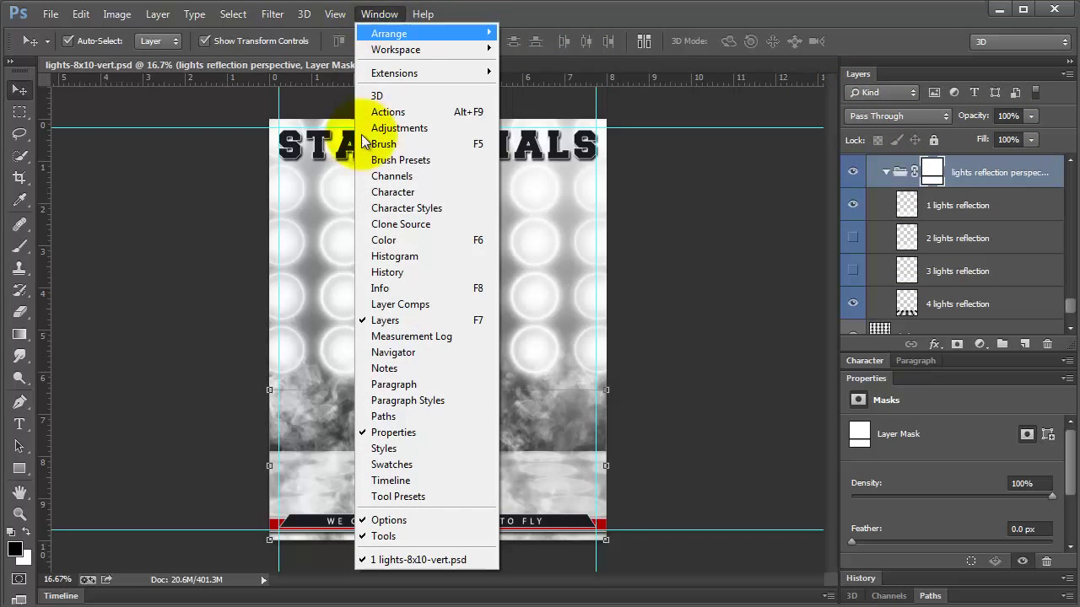
pyautogui.click(404, 272)
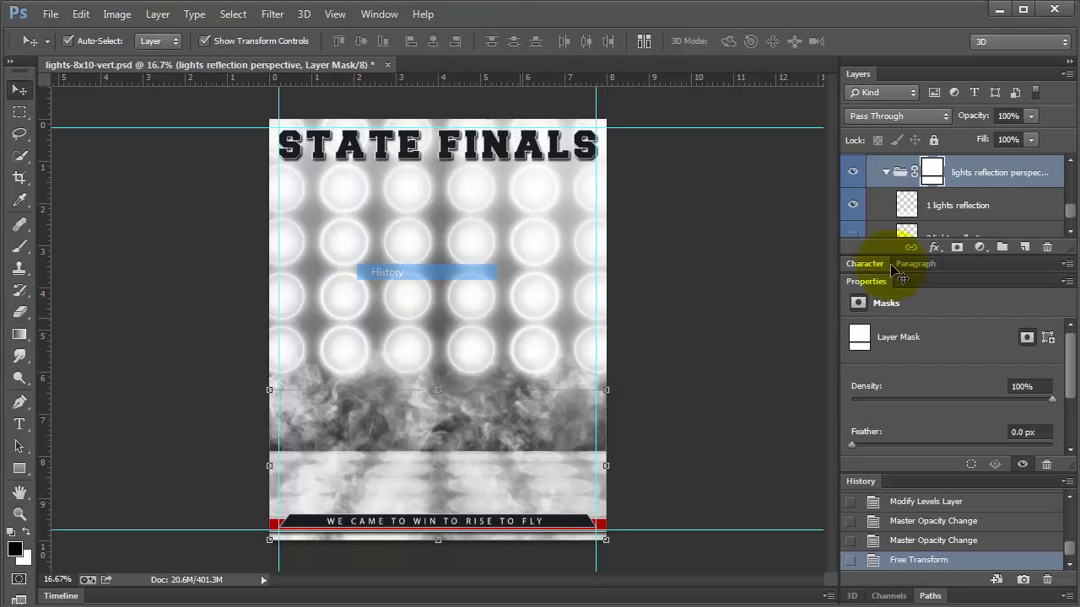
pyautogui.click(923, 544)
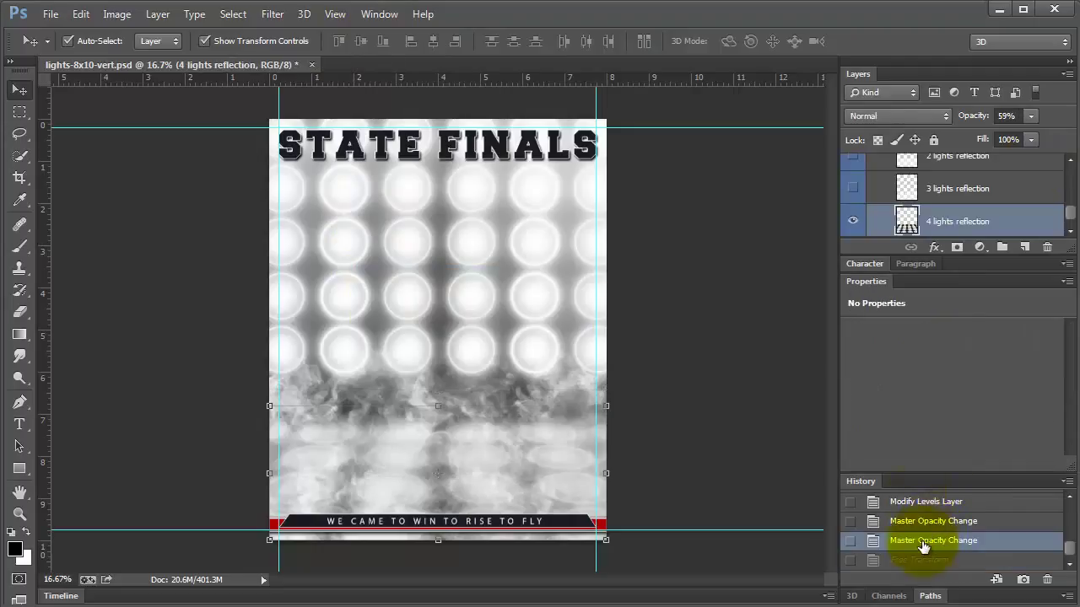
# Select the lights reflection perspective group with its layers and mask, and scale it down to 51.49% height from the upper edge.
pyautogui.scroll(3, 936, 186)
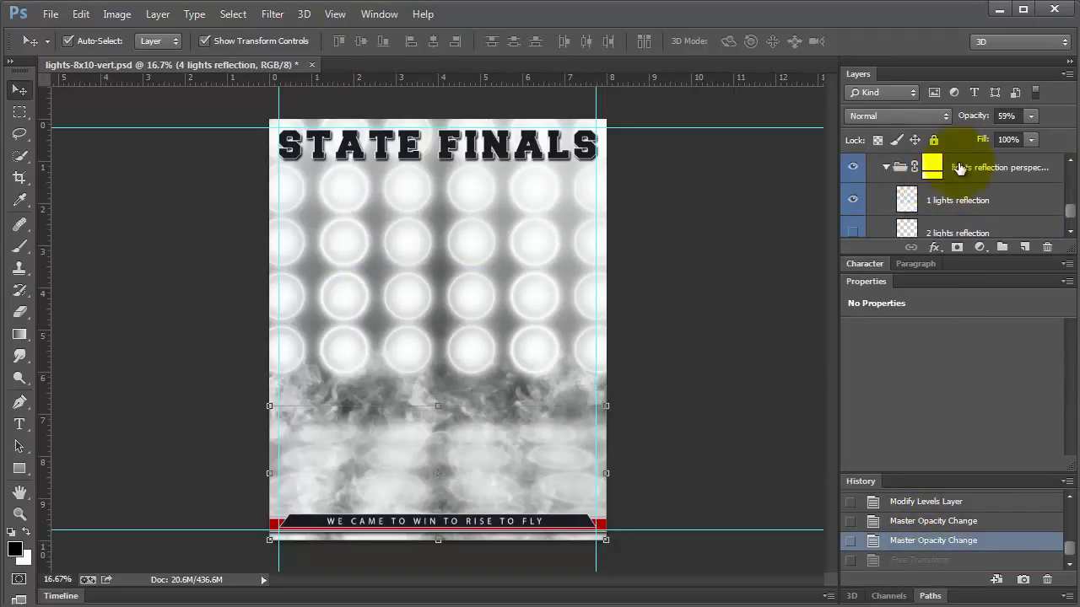
pyautogui.click(959, 174)
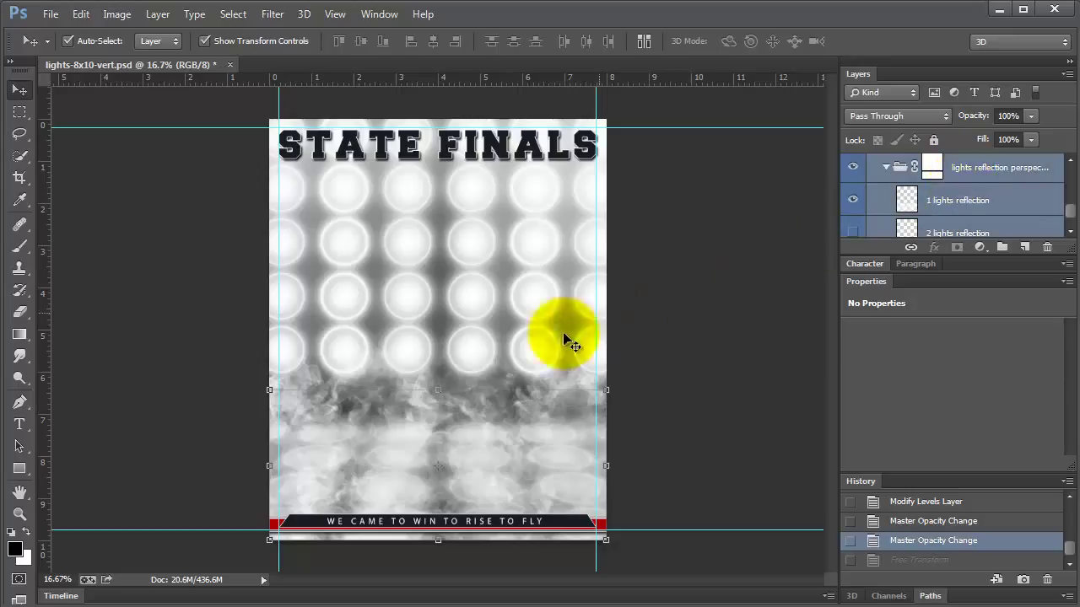
pyautogui.moveTo(437, 391); pyautogui.dragTo(437, 463)
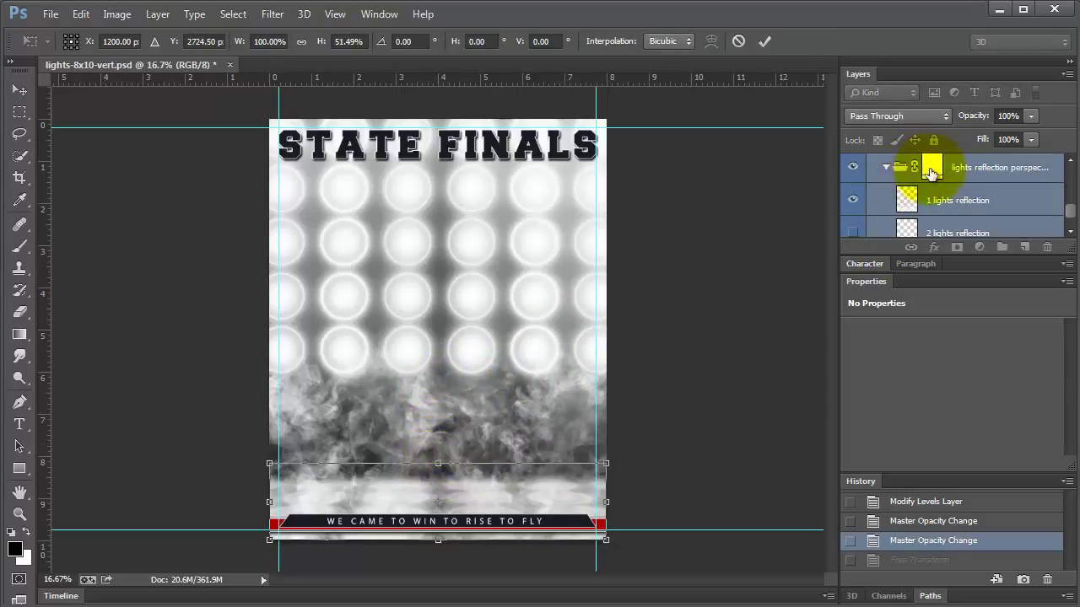
pyautogui.press('Return')
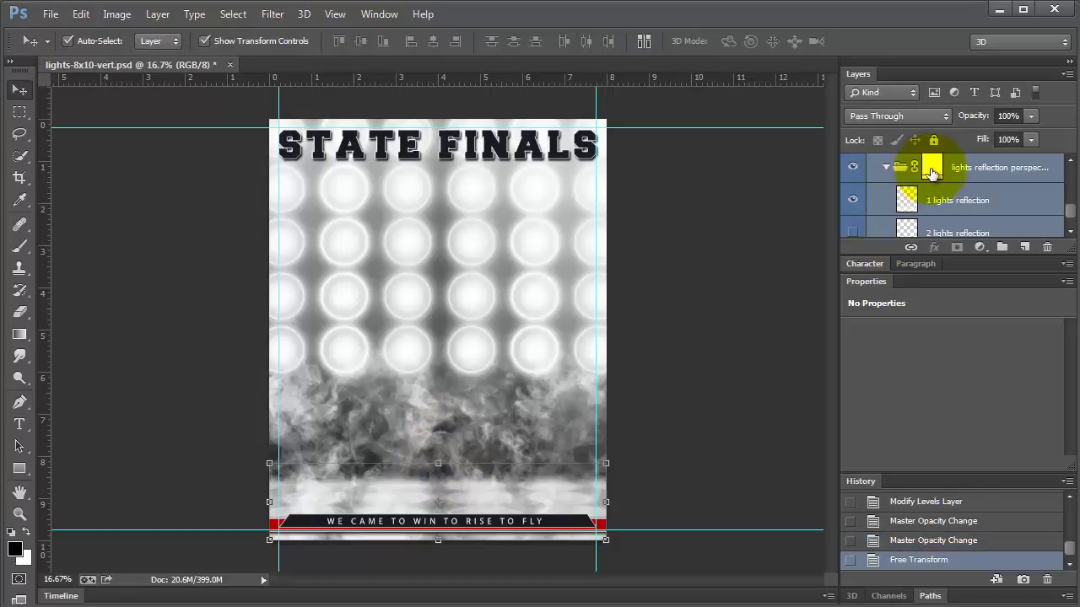
# Examine the lights 1 and black background layers at the end of the layer stack.
pyautogui.scroll(-3, 919, 202)
pyautogui.scroll(-1, 922, 207)
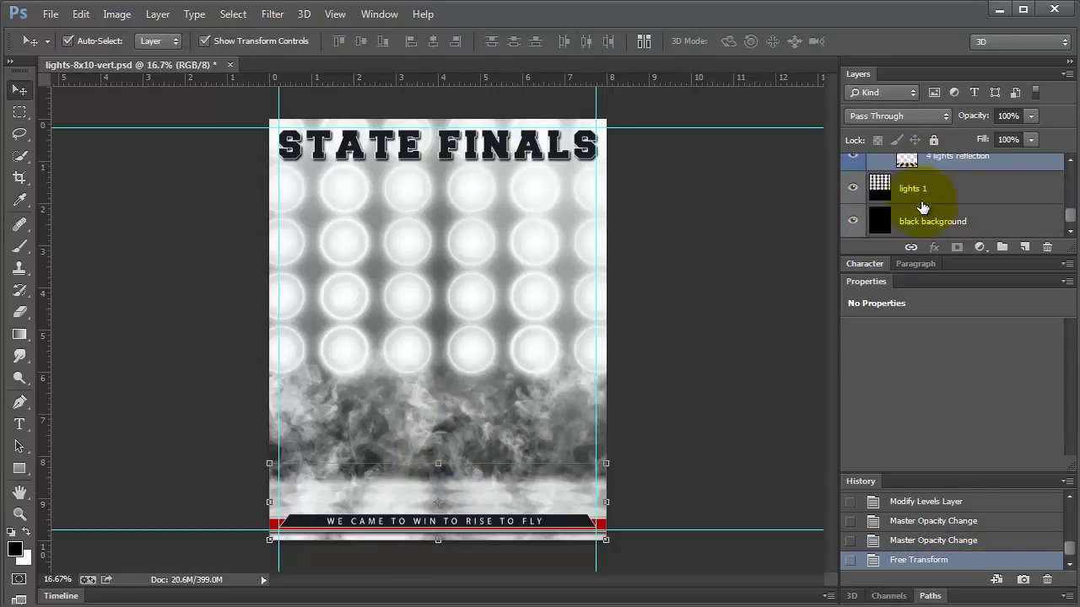
pyautogui.click(924, 195)
pyautogui.click(967, 227)
# Expand the smoke group and detach the layer list so that all its smoke layers can be seen at once.
pyautogui.scroll(6, 967, 228)
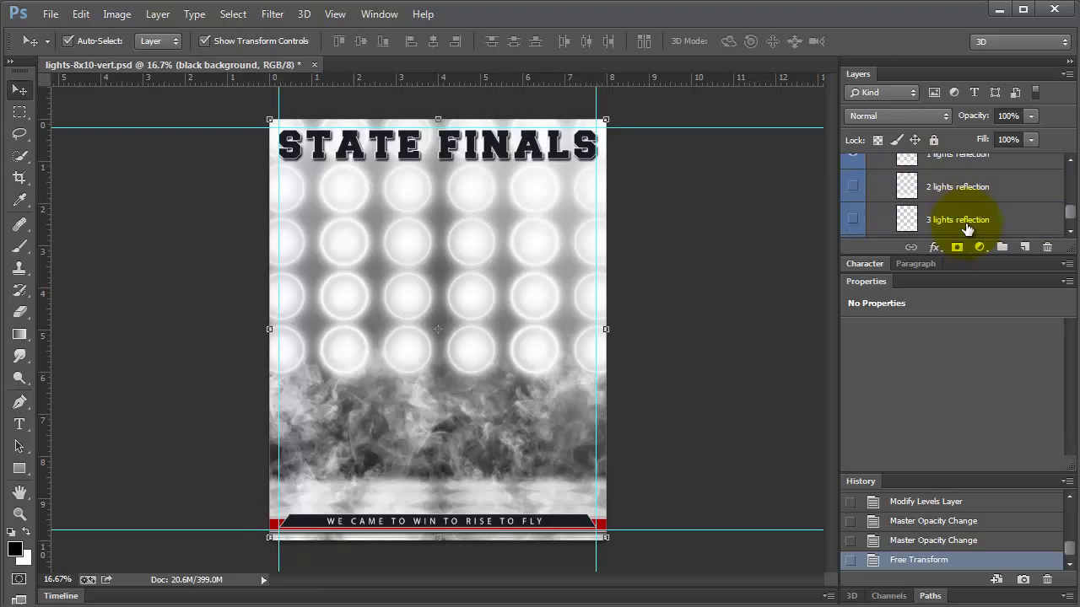
pyautogui.scroll(8, 967, 226)
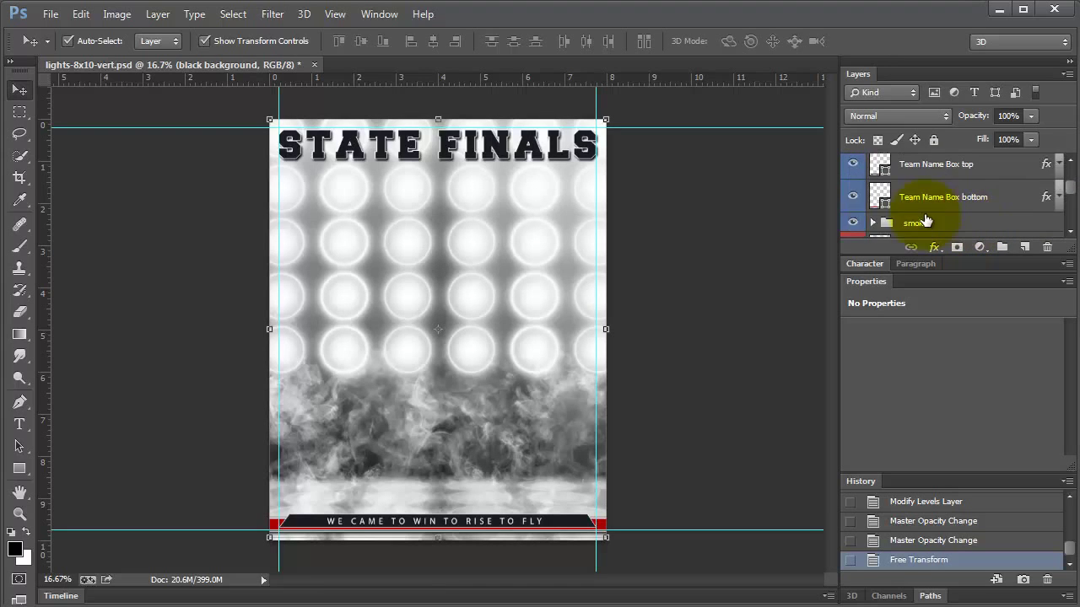
pyautogui.click(873, 222)
pyautogui.scroll(-2, 928, 215)
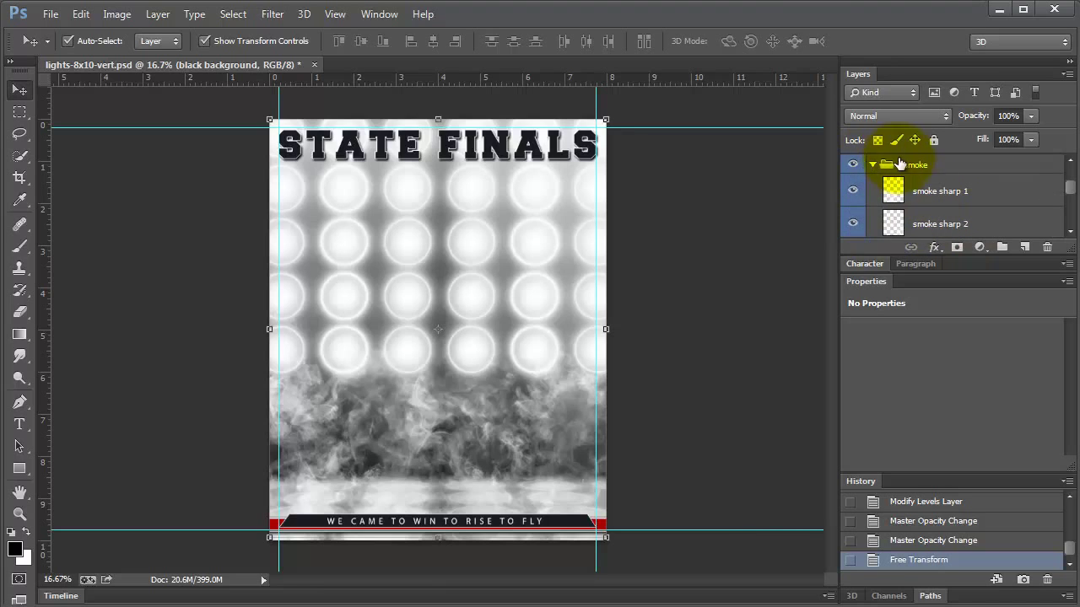
pyautogui.moveTo(853, 74); pyautogui.dragTo(715, 49)
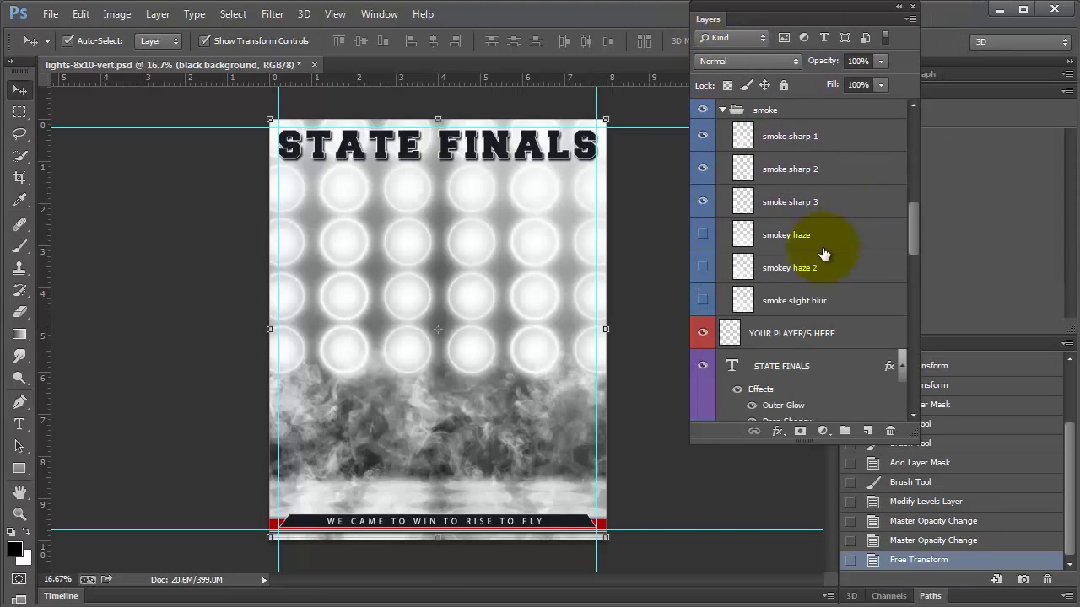
# Select smoke sharp 1 and toggle the three smoke sharp layers off and on to preview their effect.
pyautogui.click(847, 149)
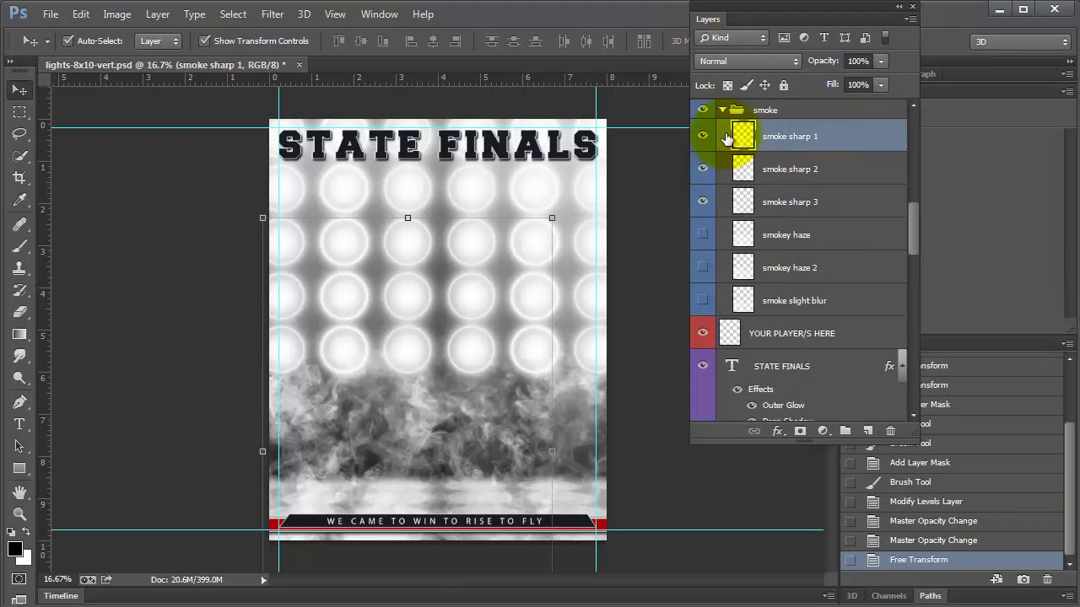
pyautogui.click(703, 138)
pyautogui.click(704, 169)
pyautogui.click(703, 201)
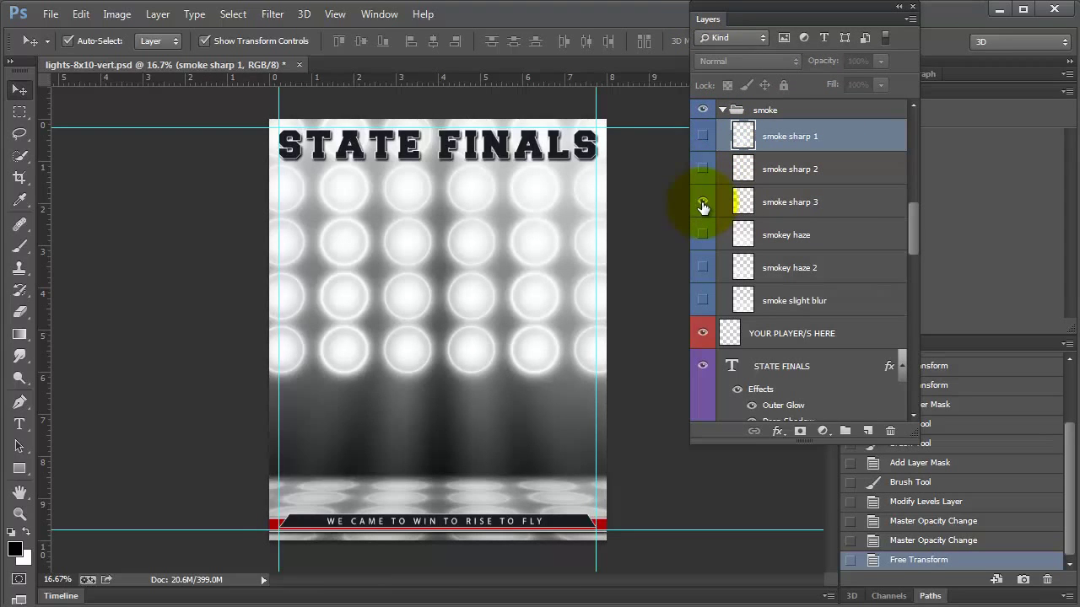
pyautogui.click(703, 202)
pyautogui.click(704, 135)
pyautogui.click(704, 169)
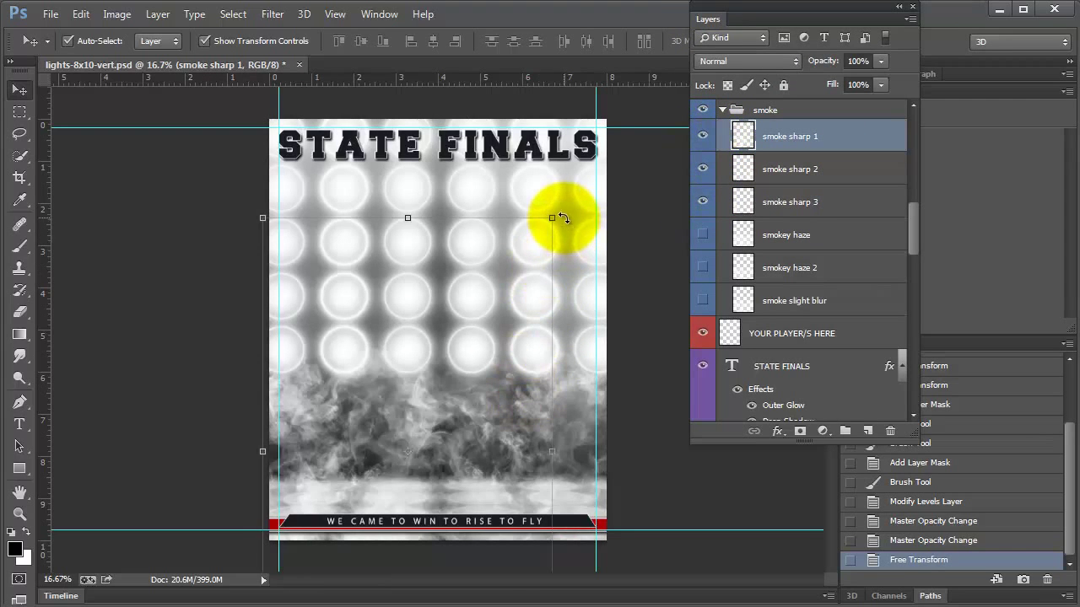
# Free-transform the smoke sharp 1 layer, shifting it slightly down and to the left on the poster.
pyautogui.hotkey('ctrl', 't')
pyautogui.moveTo(566, 219); pyautogui.dragTo(473, 368)
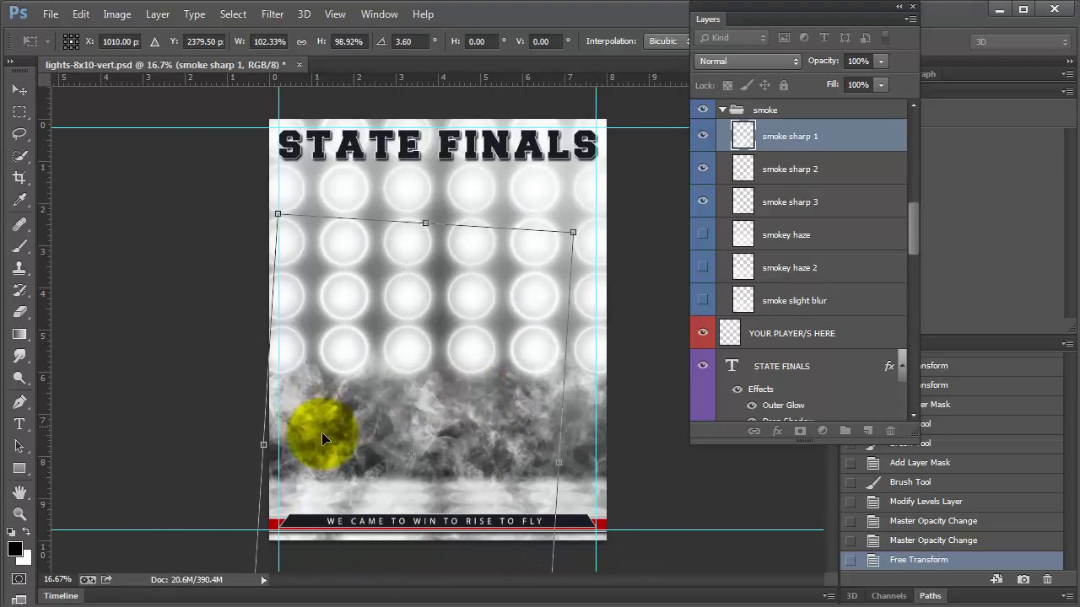
pyautogui.moveTo(411, 439); pyautogui.dragTo(404, 463)
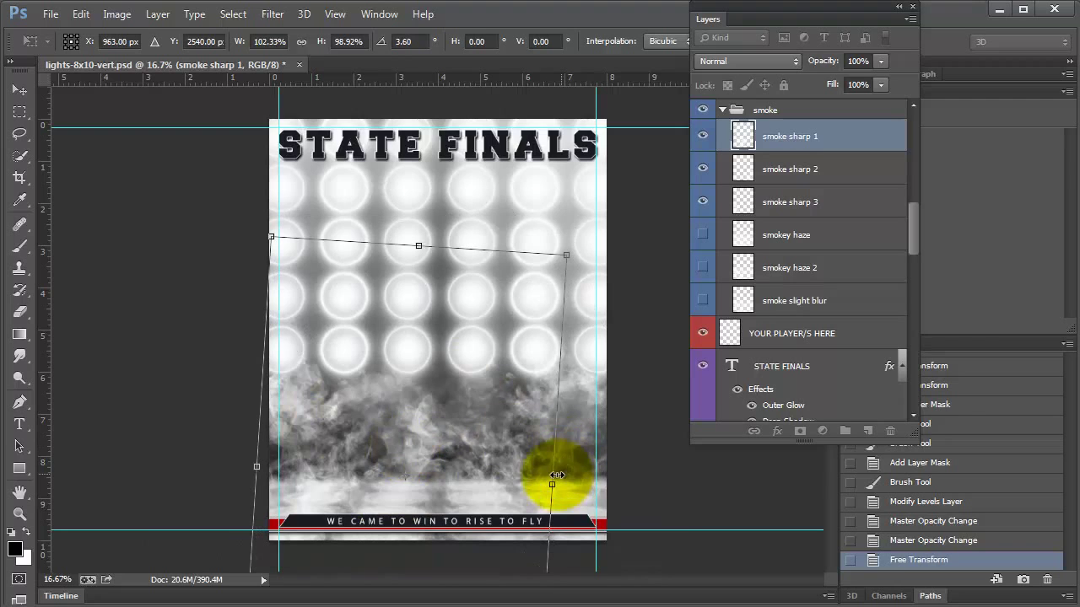
pyautogui.moveTo(551, 485)
pyautogui.mouseDown()
pyautogui.moveTo(499, 486)
pyautogui.moveTo(482, 388)
pyautogui.moveTo(539, 480)
pyautogui.mouseUp()
pyautogui.doubleClick(535, 474)
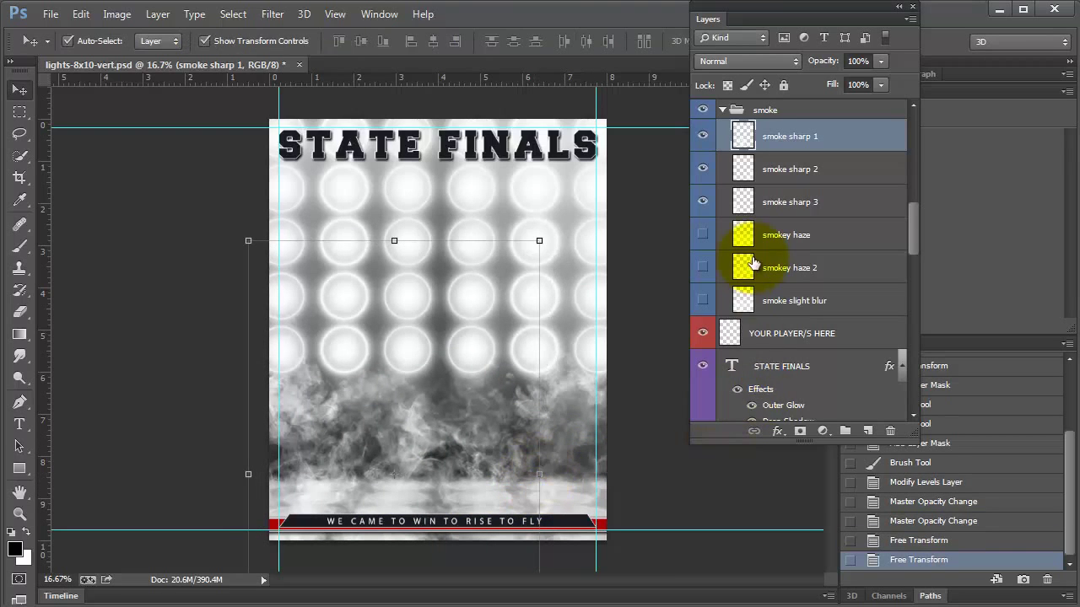
# Preview the smokey haze, smokey haze 2 and smoke slight blur layers, leaving all three hidden.
pyautogui.click(702, 235)
pyautogui.click(703, 268)
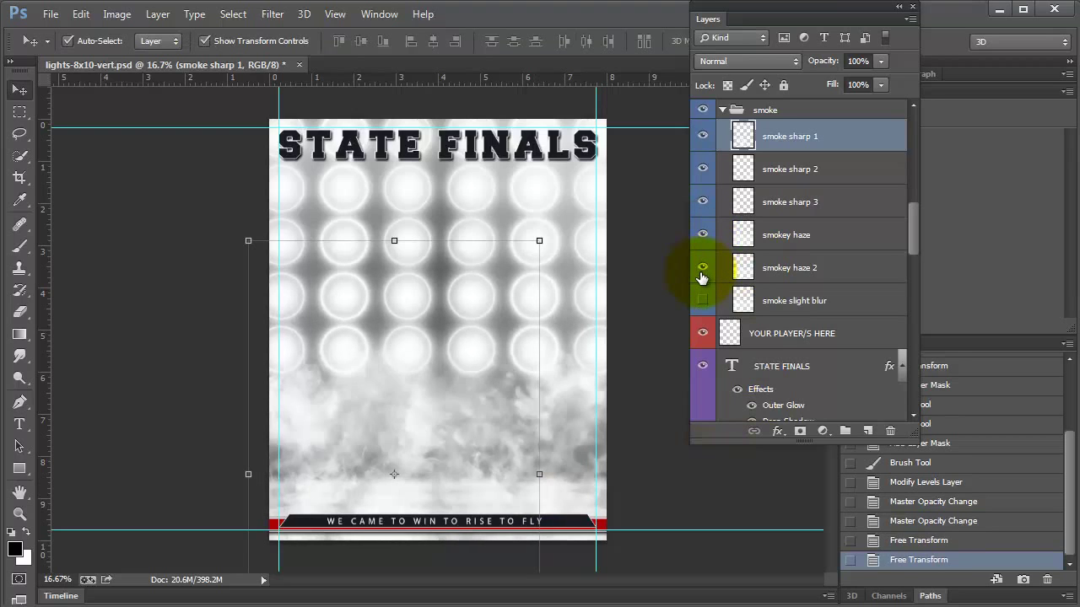
pyautogui.click(701, 268)
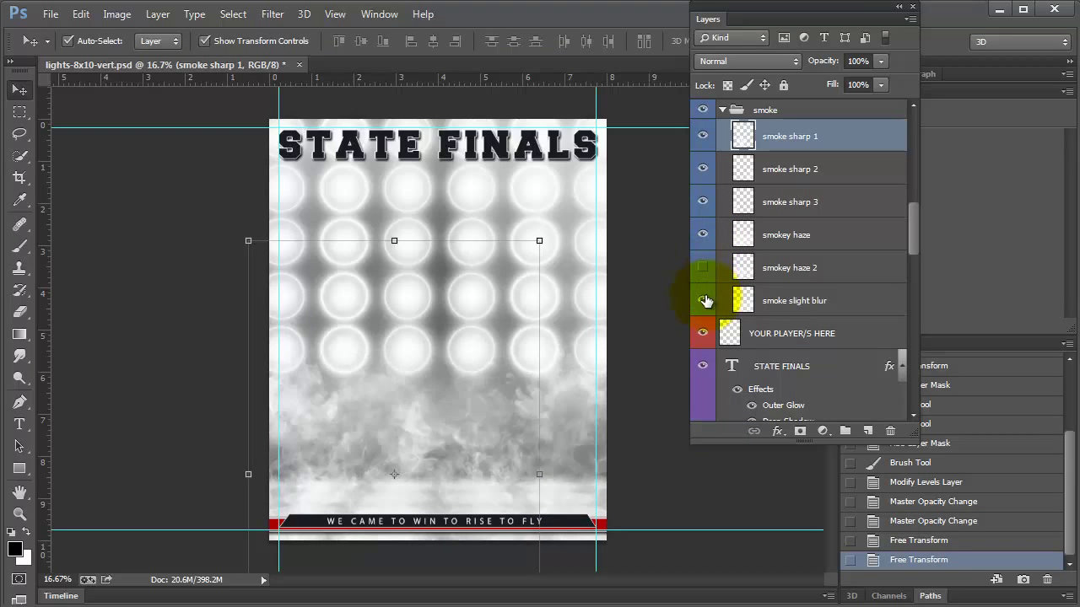
pyautogui.click(701, 236)
# Review the layer stack, from the color haze and LIGHTS layers up to the player name text layers.
pyautogui.scroll(-4, 905, 274)
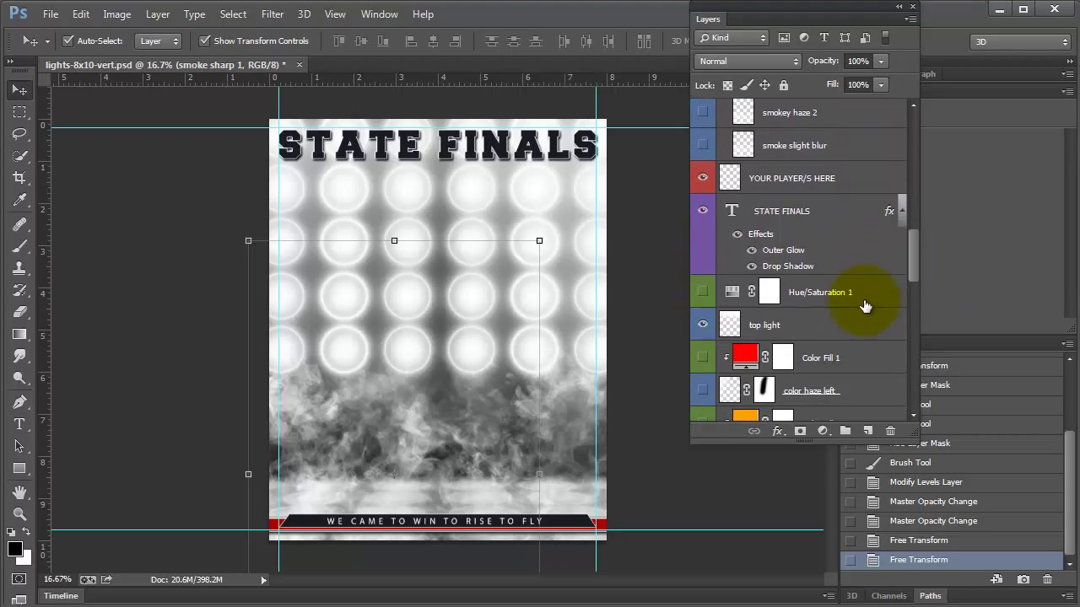
pyautogui.scroll(-2, 794, 278)
pyautogui.scroll(-5, 795, 278)
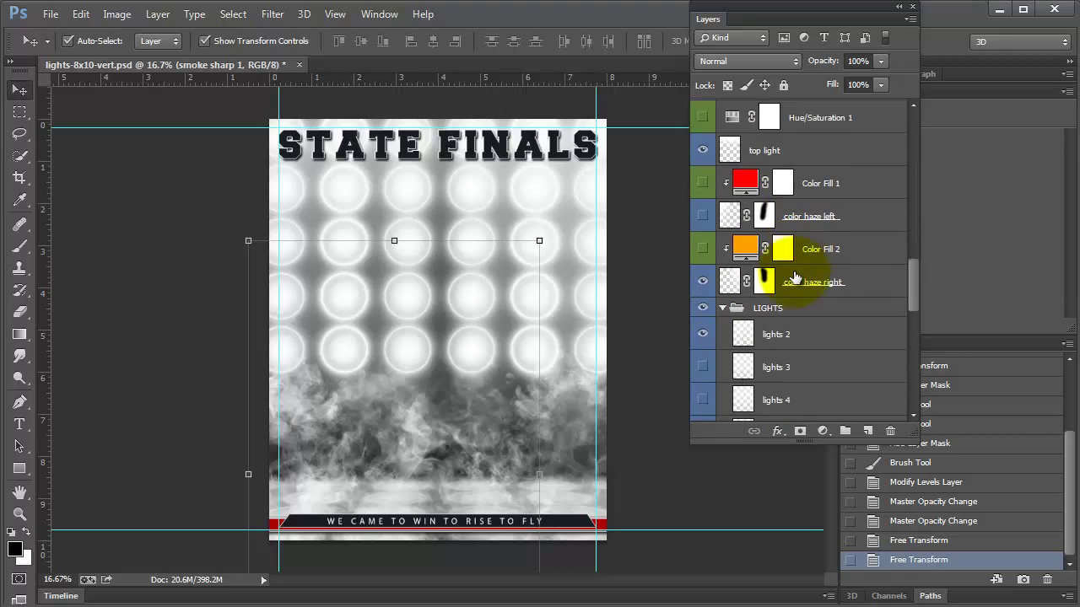
pyautogui.scroll(8, 794, 278)
pyautogui.scroll(-8, 795, 278)
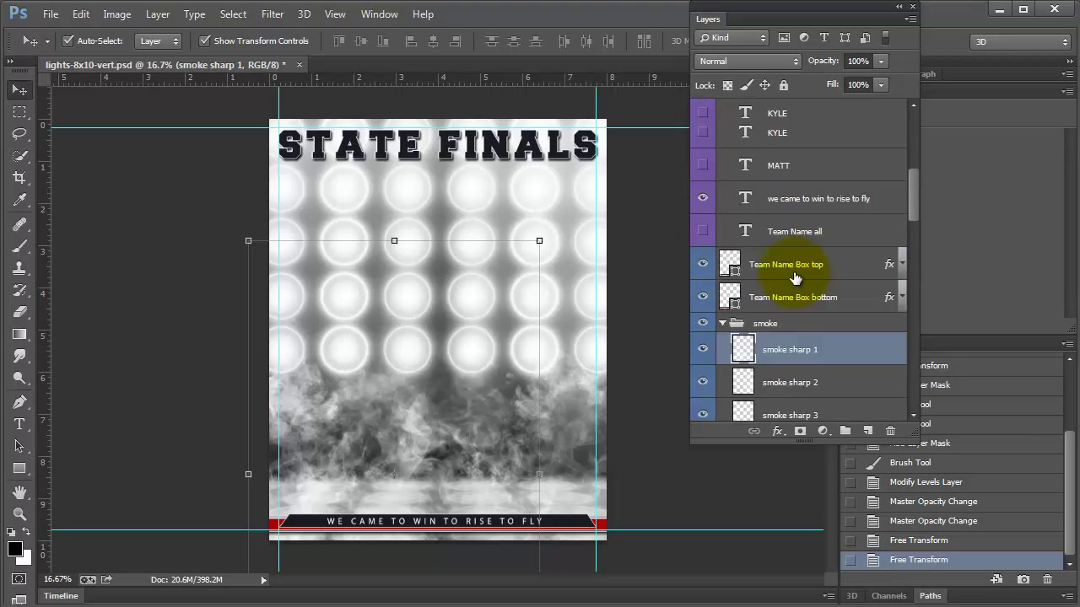
pyautogui.scroll(-3, 825, 291)
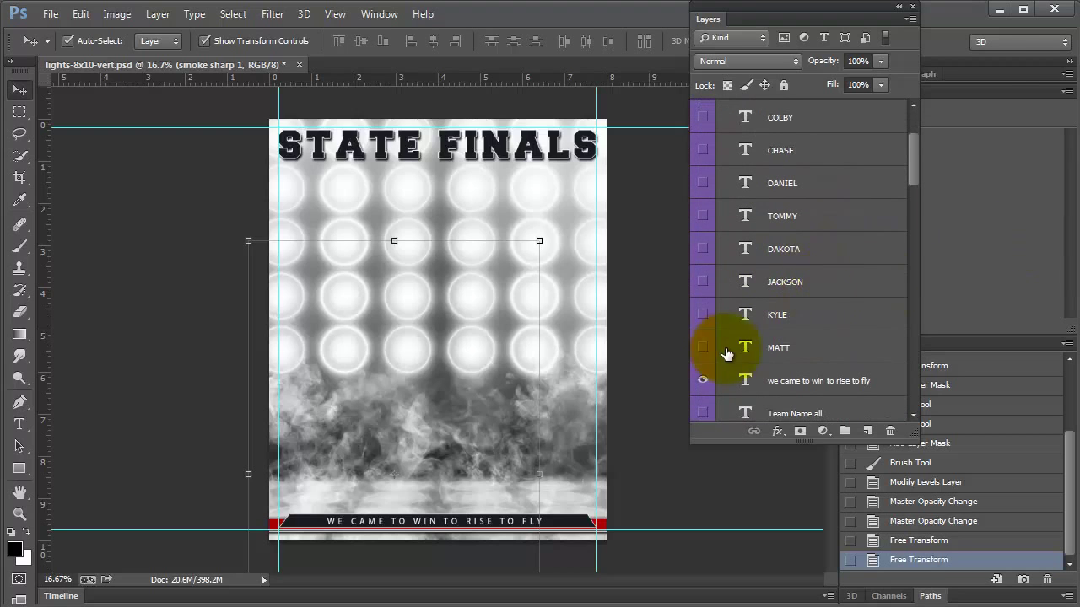